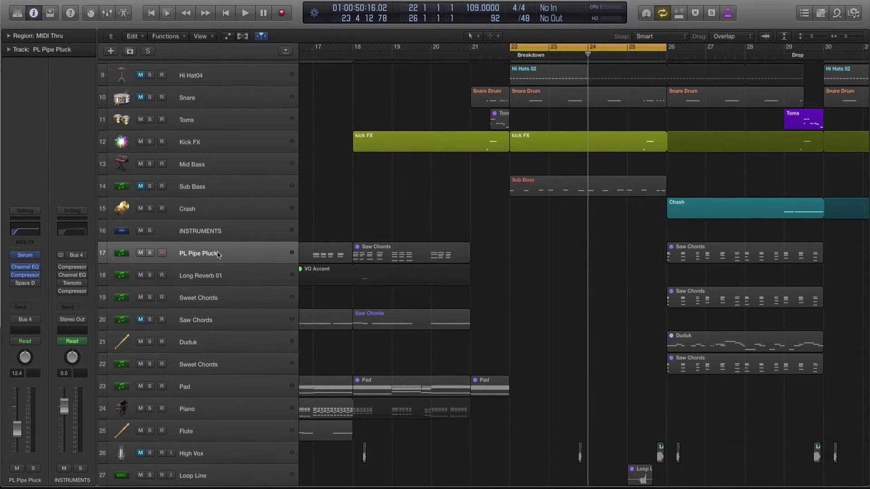
click(224, 229)
click(219, 255)
click(211, 233)
click(215, 254)
Play the breakdown loop and set the Stereo Shaker Loop 100 BPM_1 track's volume to -11.8 dB
scroll(321, 271, down, 1)
scroll(321, 272, down, 2)
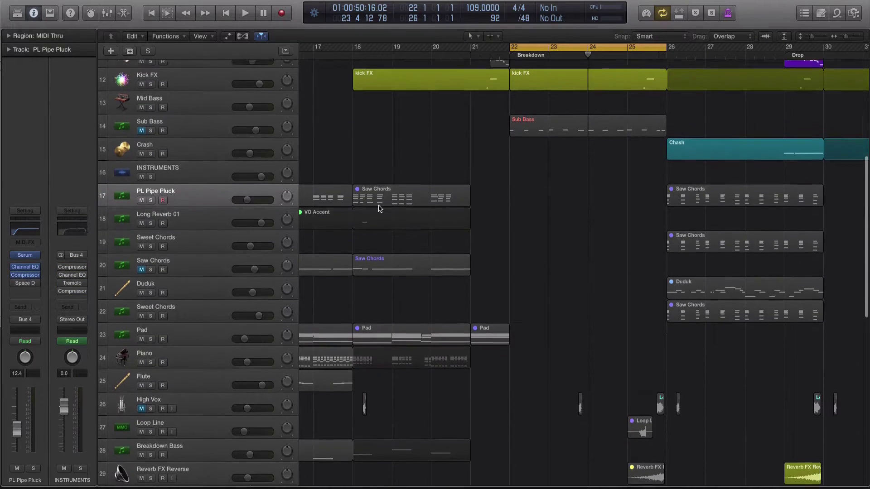
scroll(512, 237, down, 9)
scroll(512, 236, down, 10)
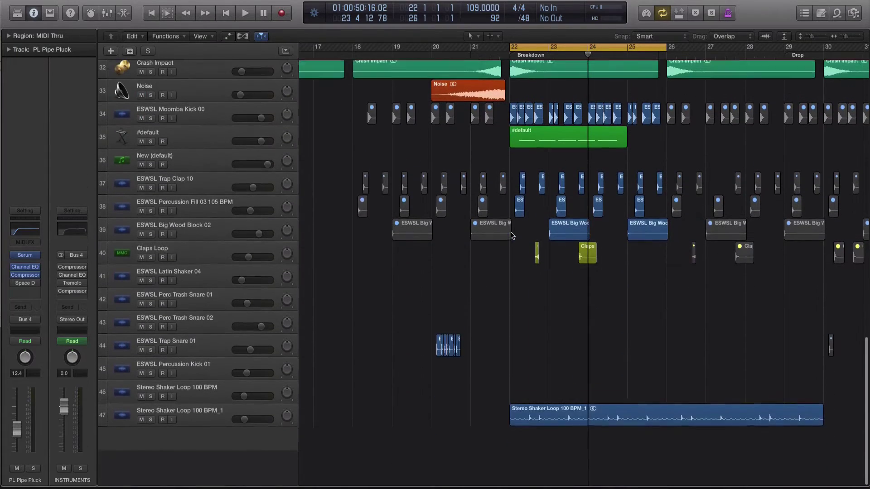
key(space)
key(super+Down)
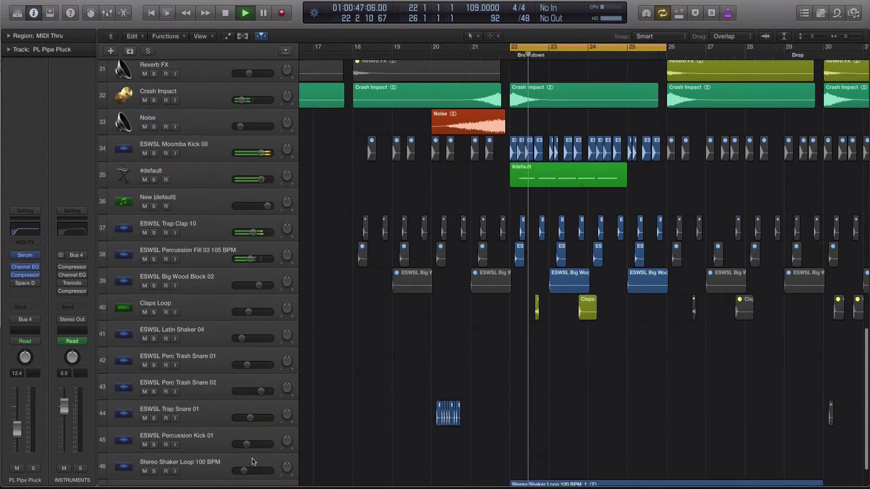
scroll(253, 462, down, 3)
drag(244, 454, 248, 454)
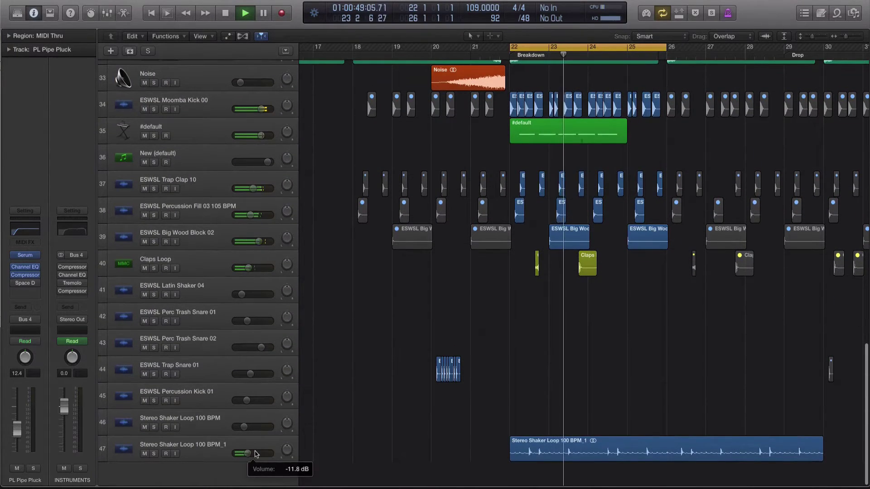
Stop playback, view the Serum instrument on the PL Pipe Pluck track, set the track's volume to -7.0 dB, and close Serum
scroll(245, 304, up, 15)
key(space)
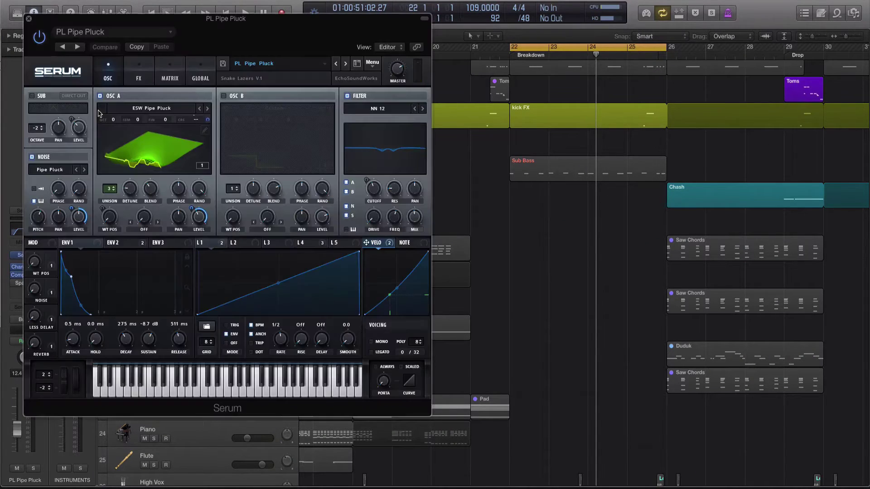
drag(170, 15, 502, 60)
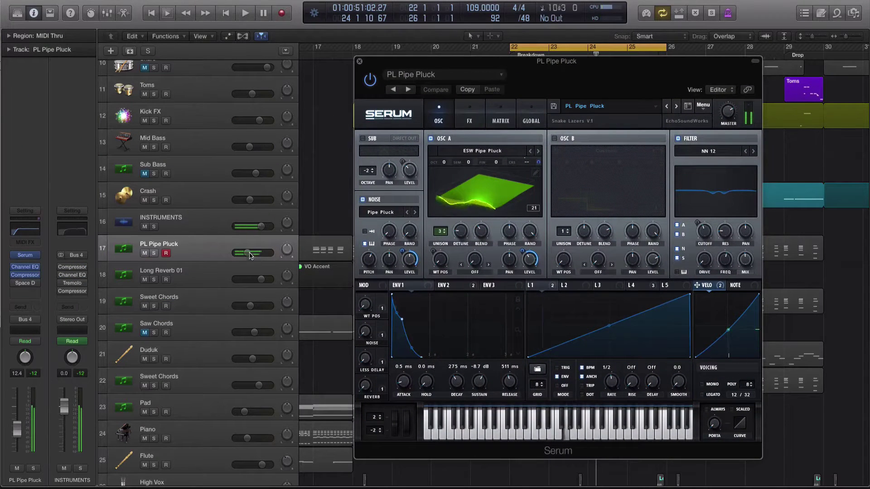
drag(259, 251, 262, 251)
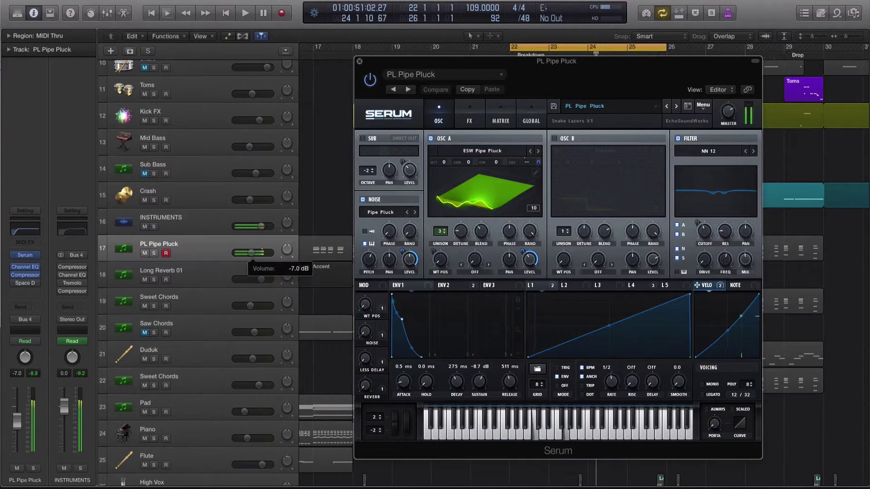
click(359, 61)
Record a MIDI chord part on the PL Pipe Pluck track over the breakdown, from bar 22 to bar 26
click(204, 226)
click(211, 248)
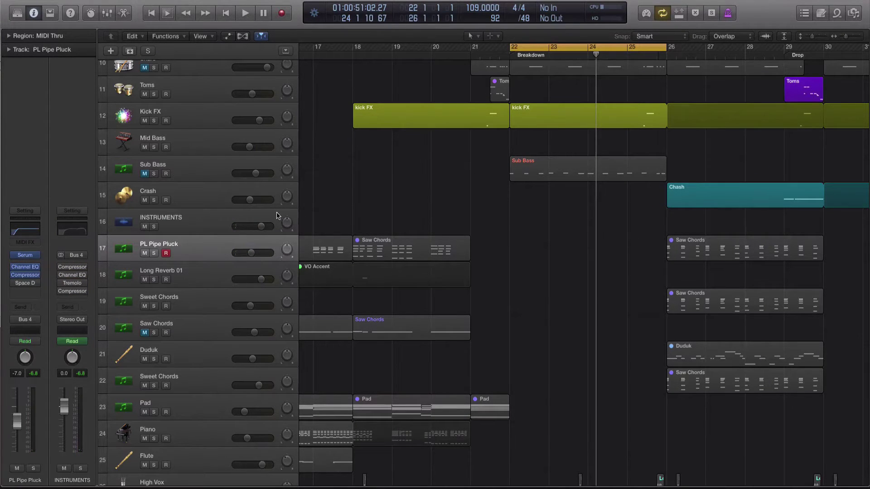
key(r)
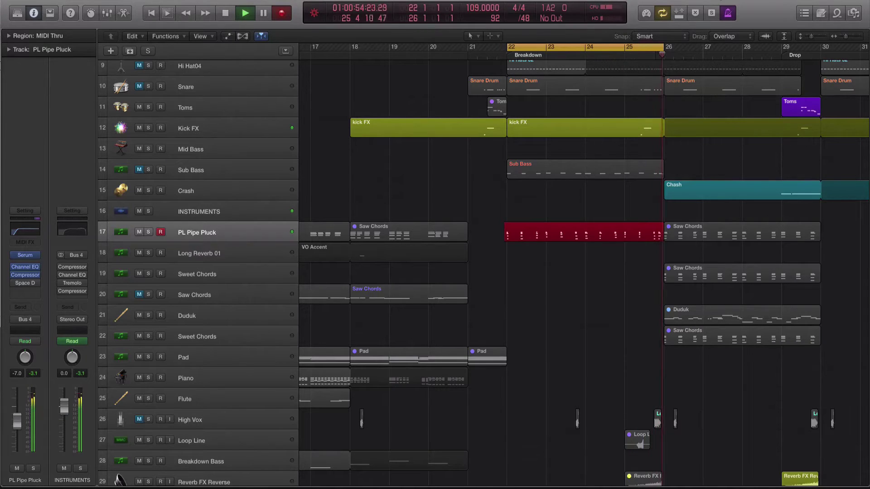
key(space)
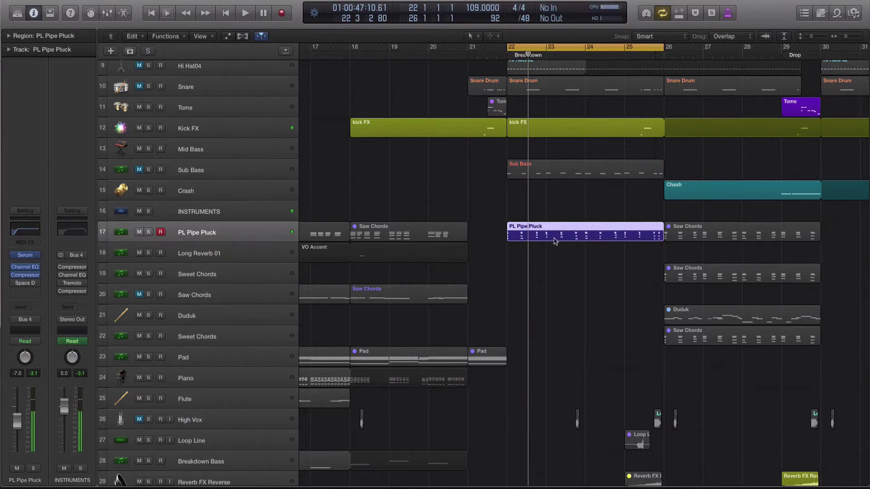
Open the recorded PL Pipe Pluck region in the Piano Roll and quantize all its notes to 1/16 Note
click(554, 214)
click(553, 227)
double_click(554, 228)
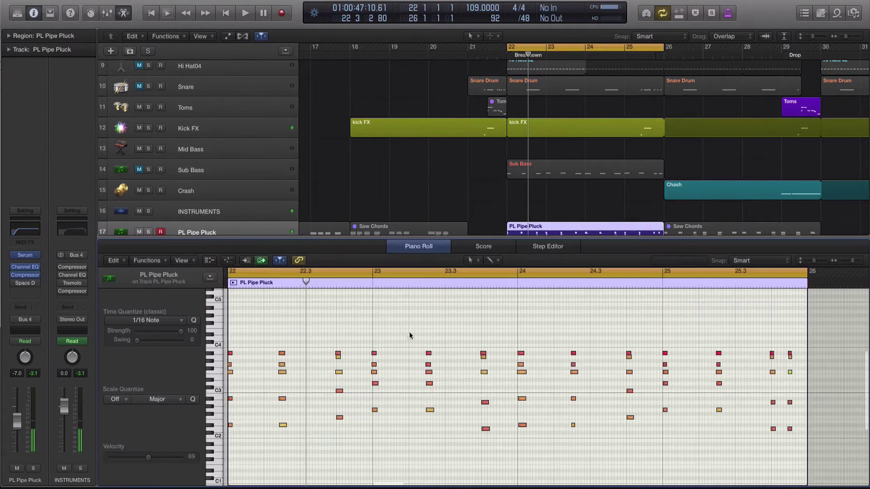
scroll(357, 127, up, 5)
scroll(357, 128, up, 3)
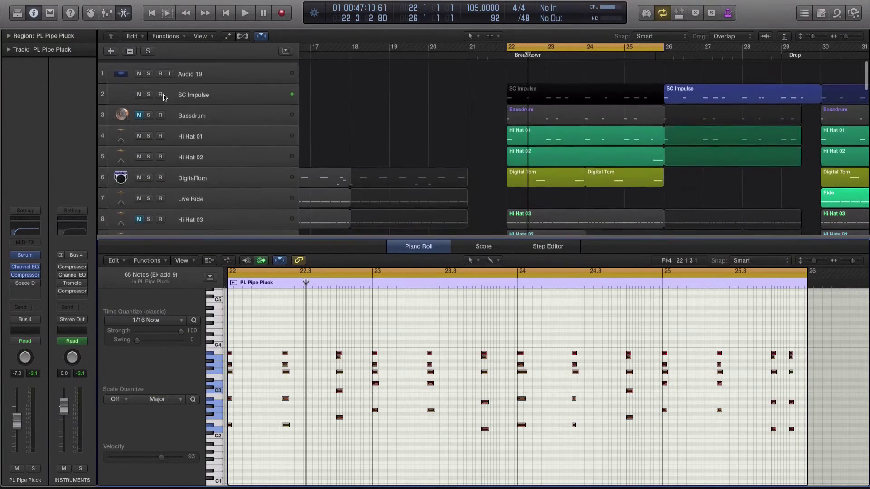
Close the note editor and select the recorded PL Pipe Pluck region together with its track
click(324, 121)
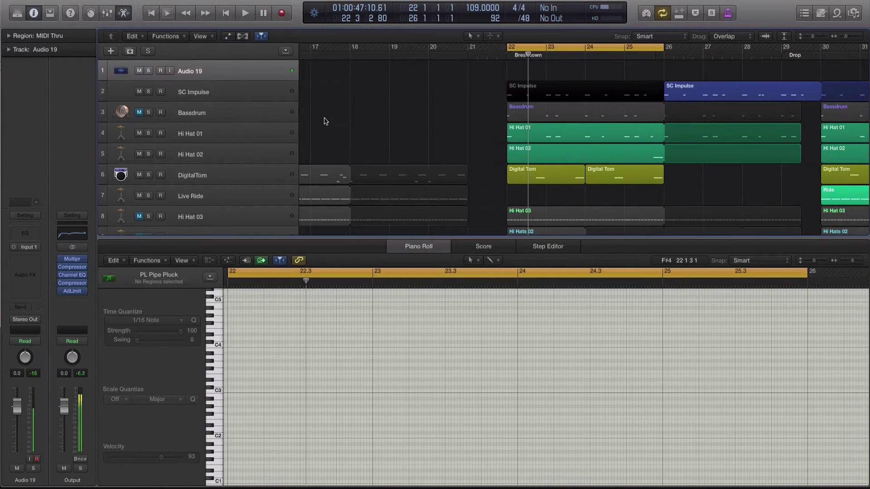
key(x)
scroll(532, 194, down, 8)
scroll(547, 206, down, 1)
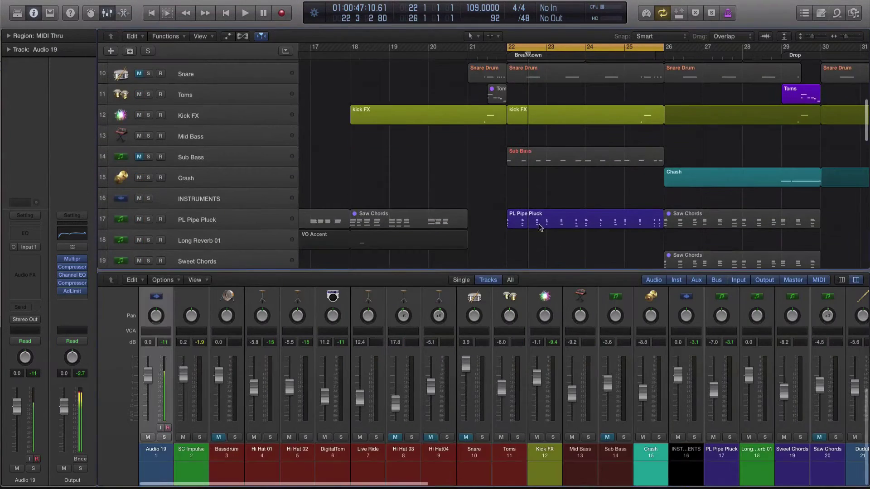
click(537, 221)
key(x)
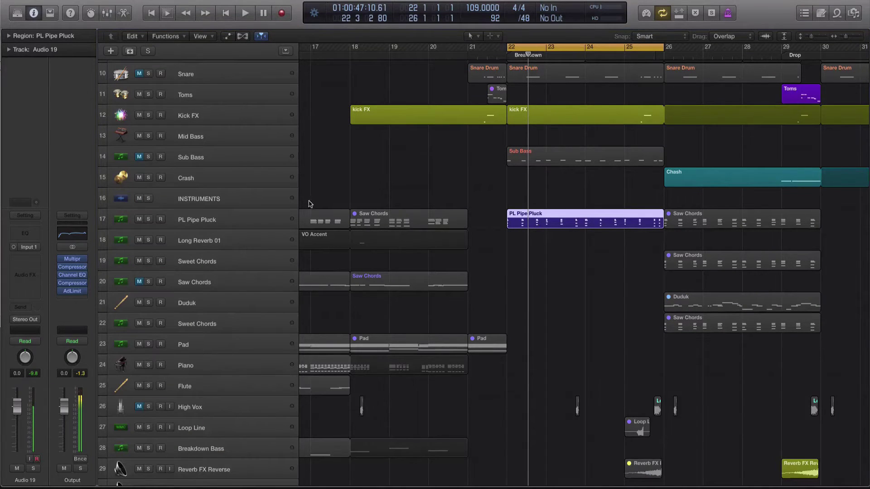
click(266, 222)
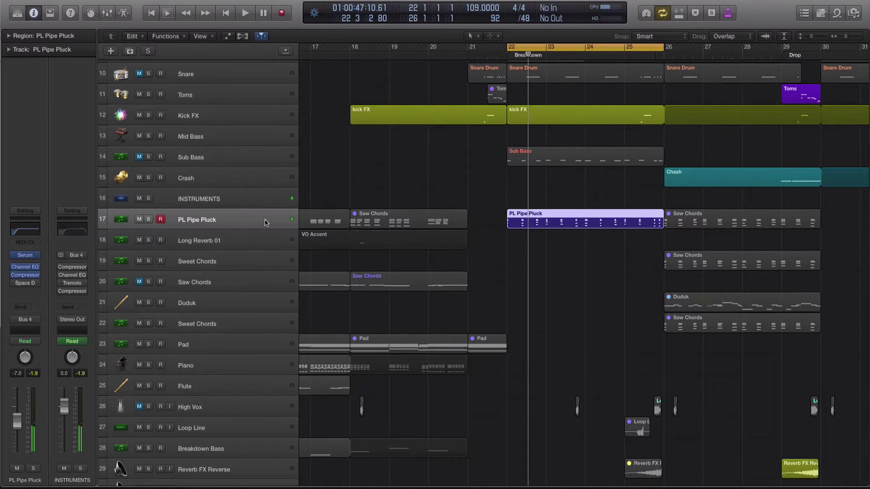
Play back the breakdown loop and try out the Sweet Chords sound on track 19 over the PL Pipe Pluck part
scroll(518, 289, down, 2)
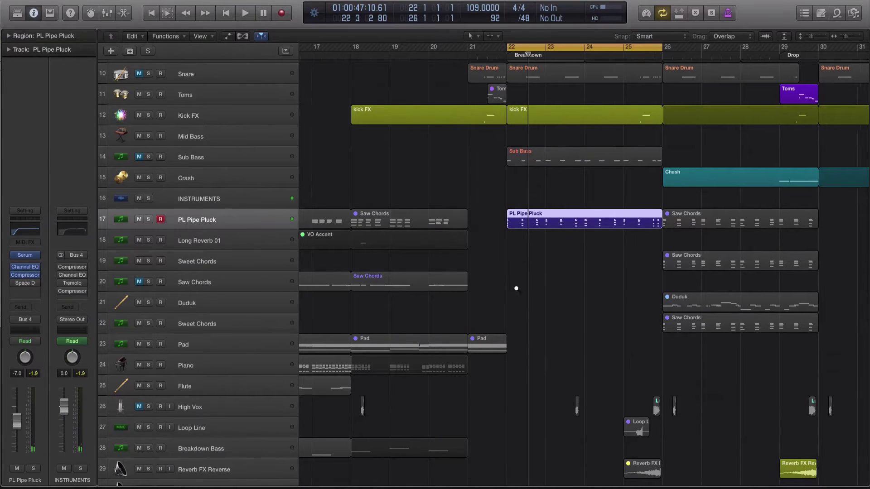
click(517, 290)
click(542, 221)
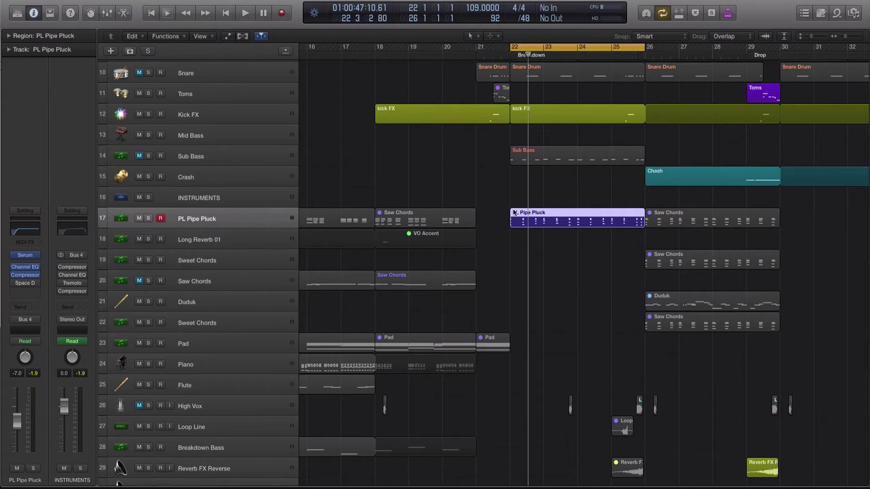
key(space)
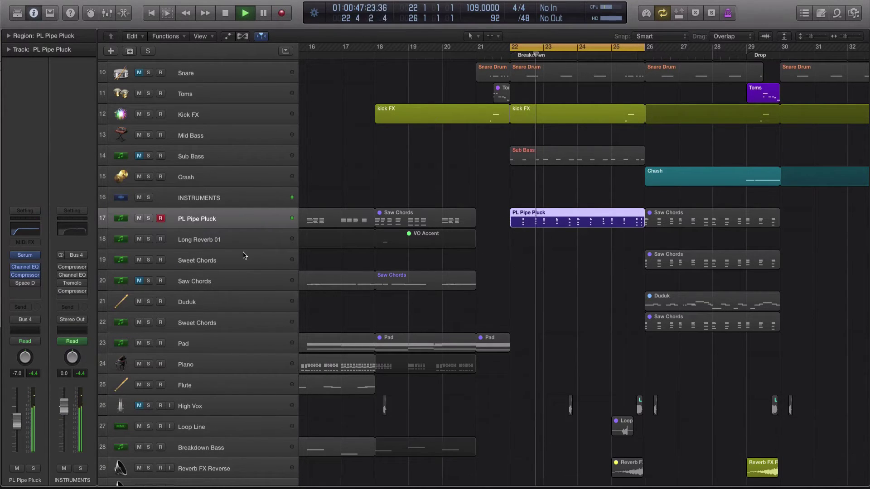
click(224, 264)
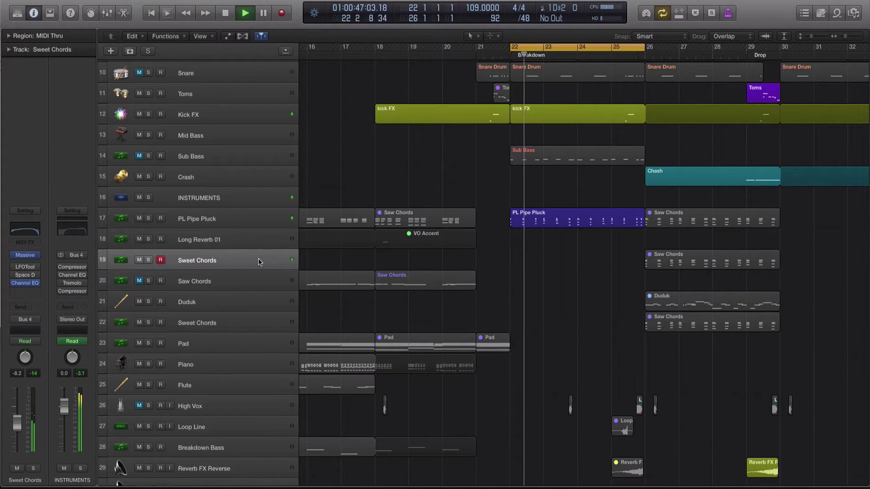
key(space)
Record a MIDI chord part on Sweet Chords track 19 over the breakdown, from bar 22 to bar 26
click(216, 220)
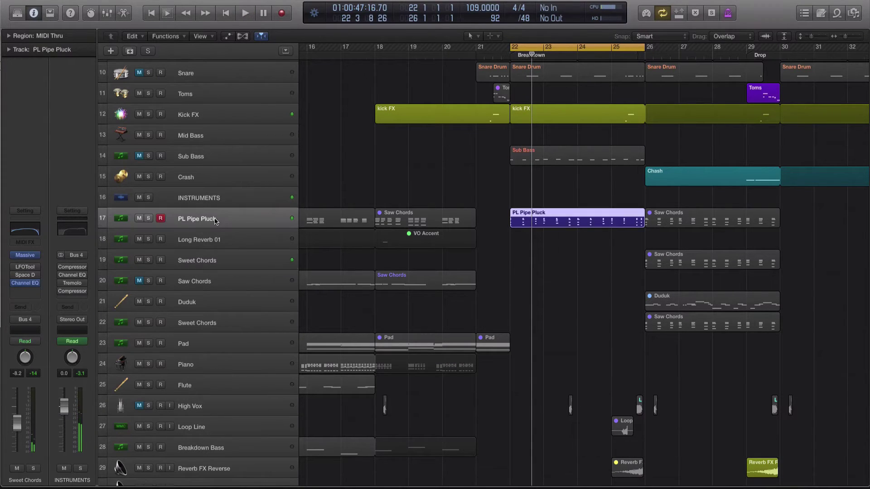
click(188, 253)
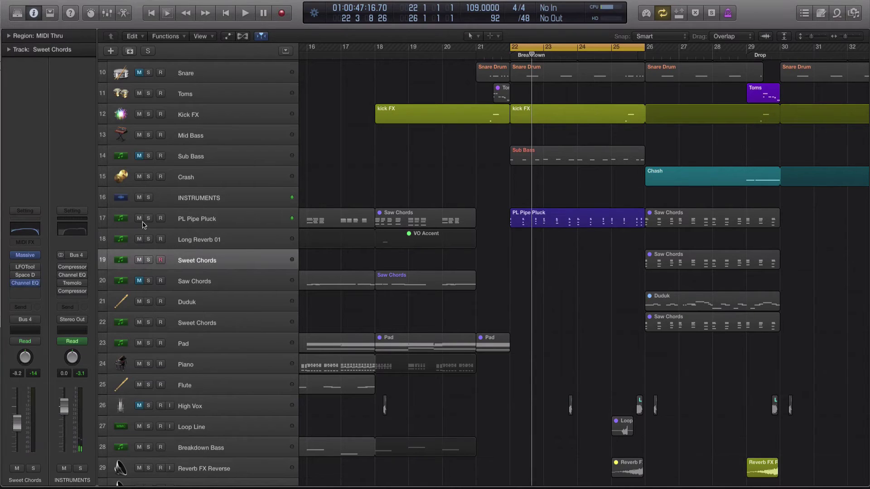
scroll(207, 254, up, 5)
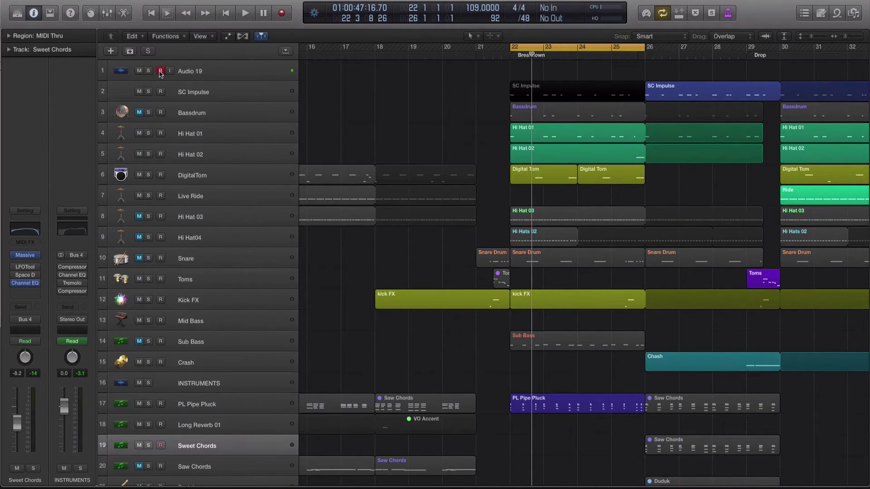
scroll(327, 198, down, 4)
key(space)
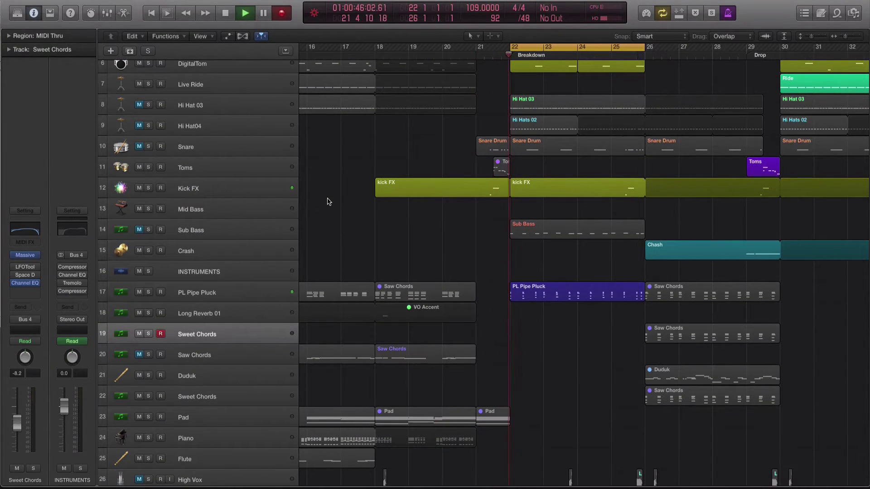
key(r)
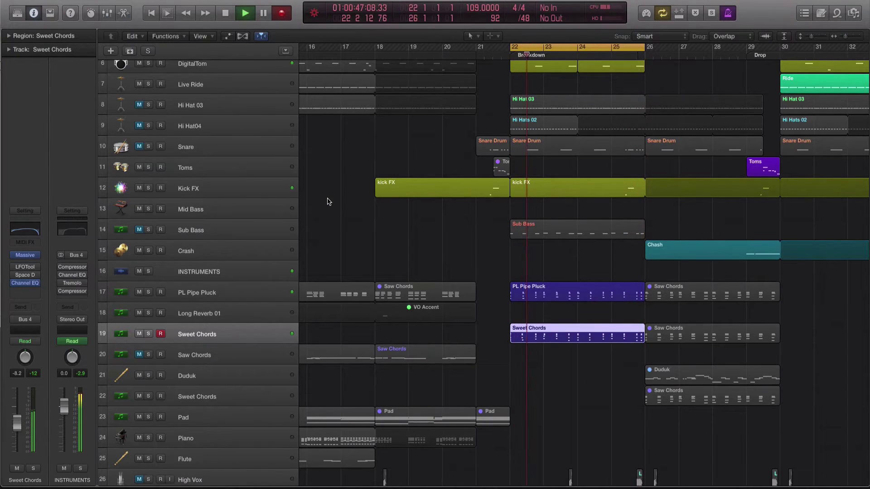
key(space)
Open the recorded Sweet Chords region in the Piano Roll and quantize all its notes to 1/16 Note
key(p)
key(super+a)
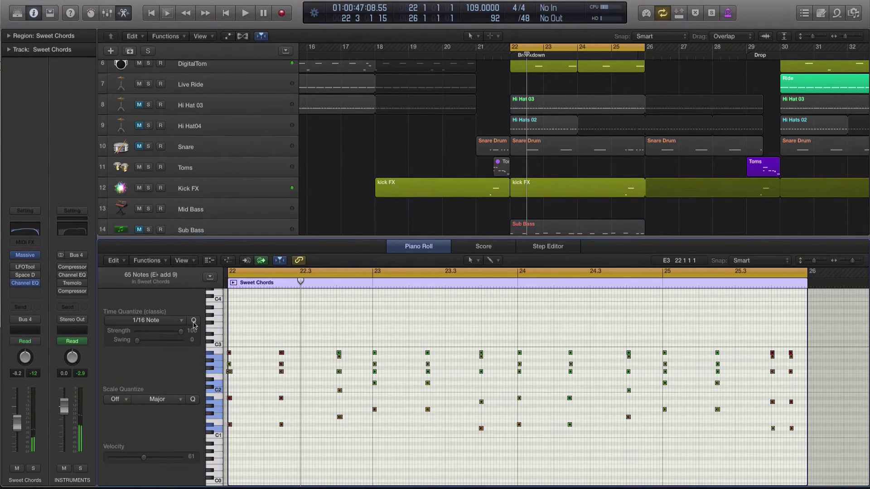
click(193, 322)
Play the breakdown loop, lower the volume of Sweet Chords track 19 to -10.8 dB, and stop playback
key(space)
key(x)
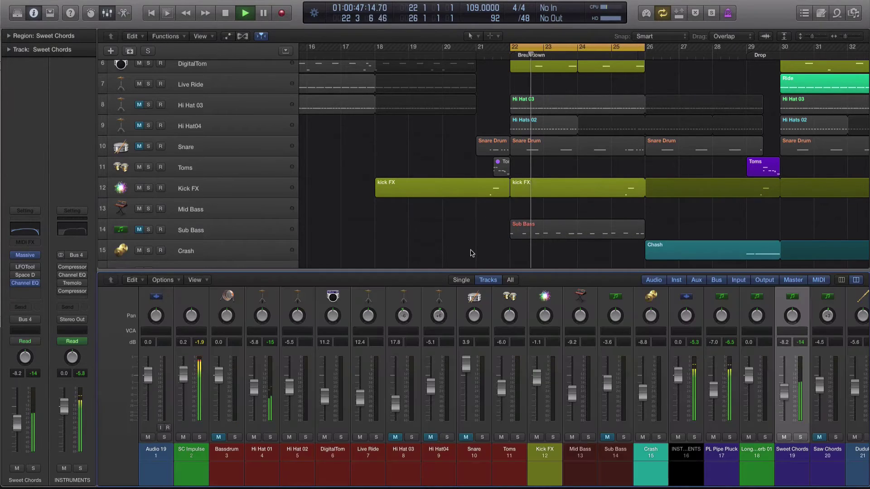
scroll(472, 253, down, 5)
key(x)
drag(254, 214, 251, 214)
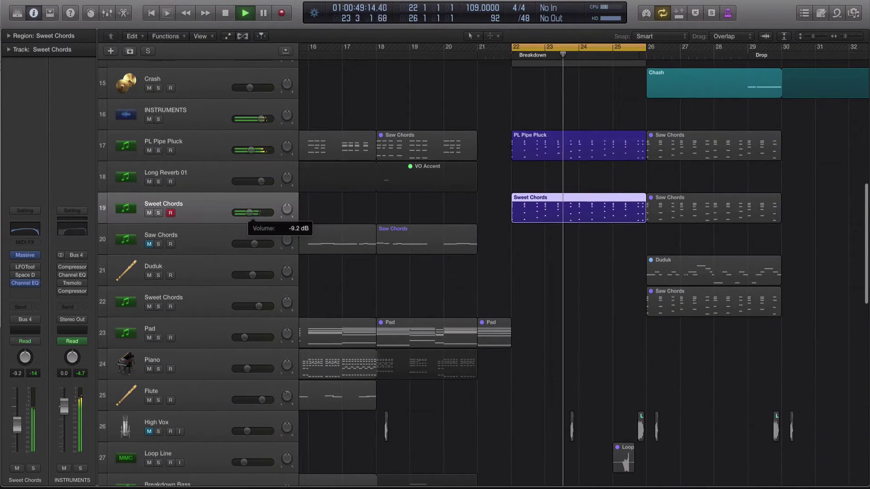
scroll(408, 184, up, 5)
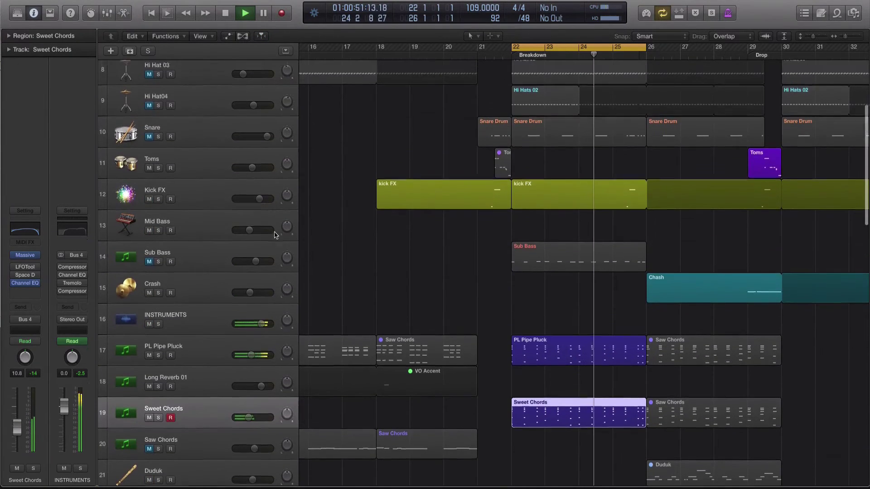
scroll(345, 145, up, 5)
key(space)
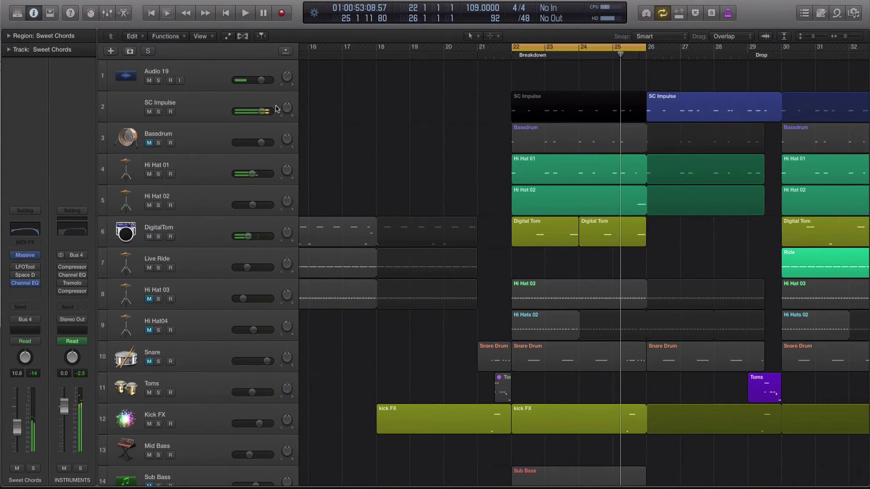
Rename the Duduk track, number 21, as SERUM VO LD
scroll(452, 264, down, 10)
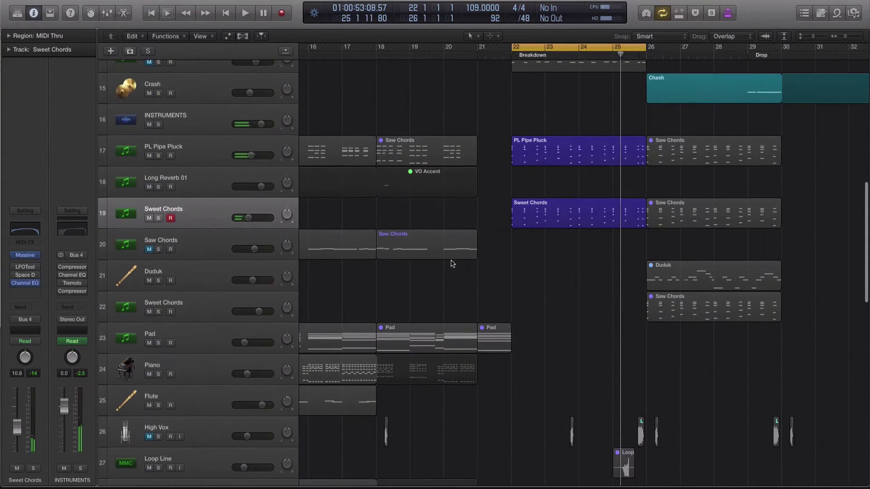
click(206, 237)
click(202, 277)
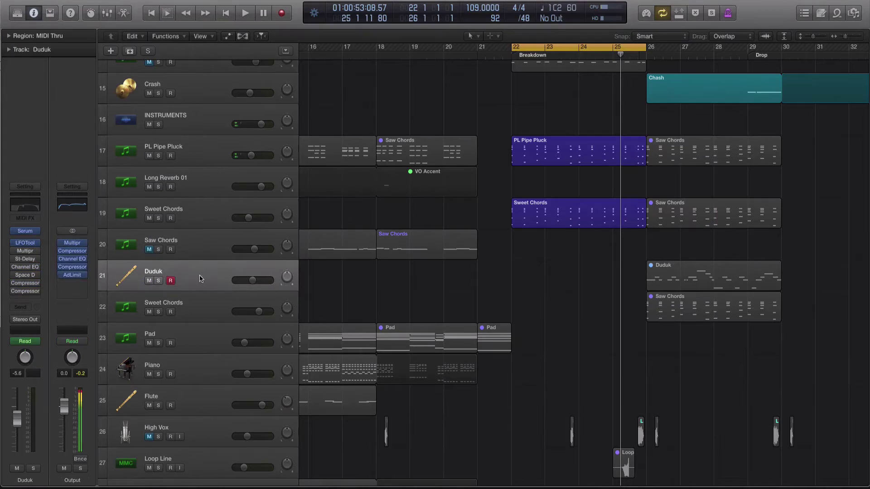
double_click(157, 274)
text(SER)
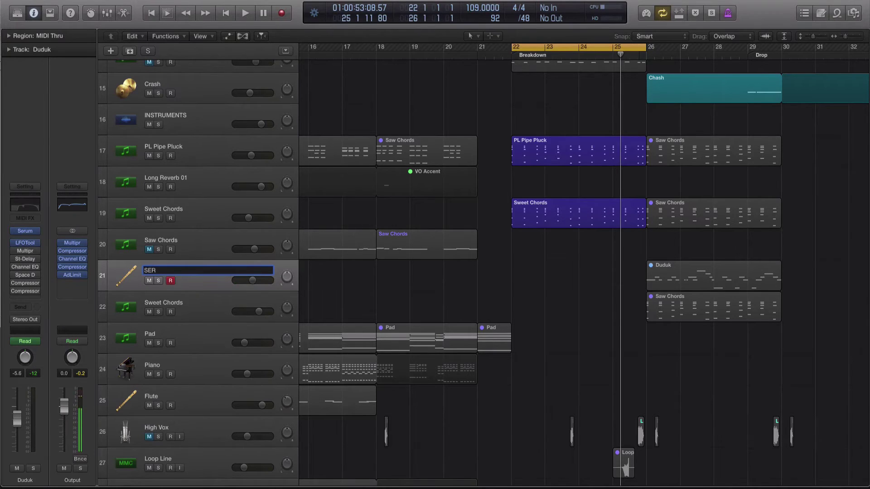
text(UM VO LD)
key(Return)
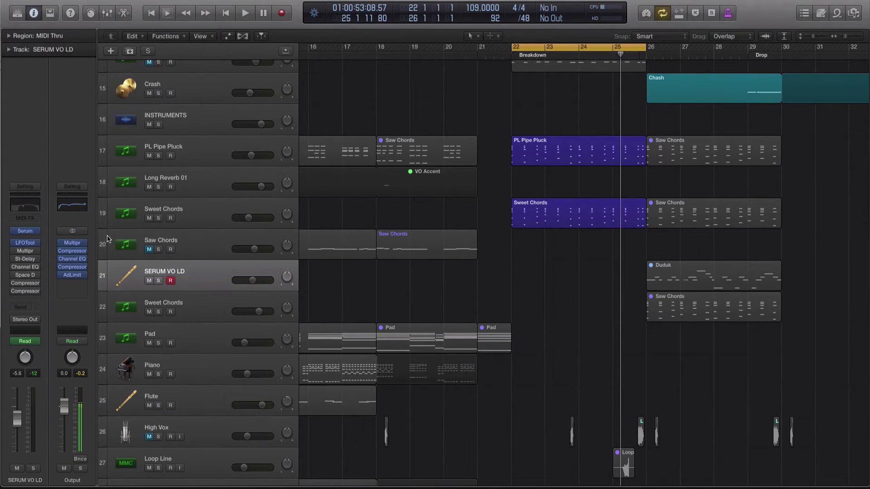
Open Serum on the SERUM VO LD track and load the VO Accent preset from Echo Sound Works Snake Lazers V.1
click(26, 231)
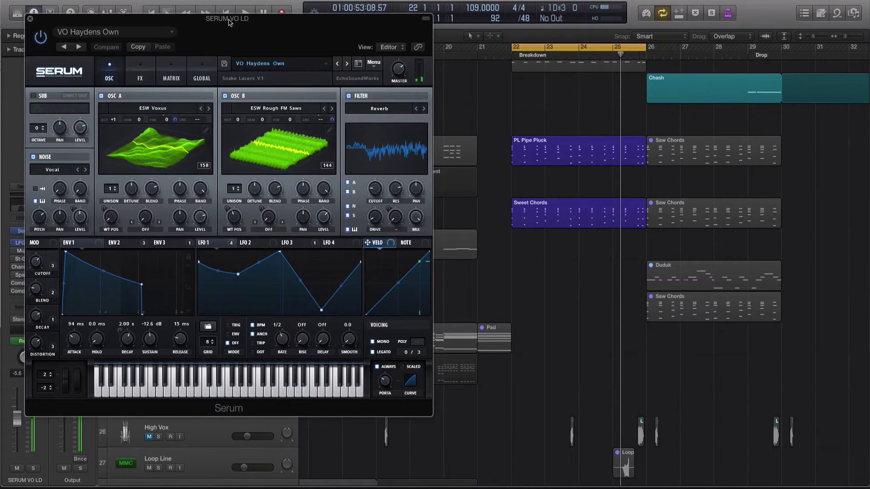
drag(253, 18, 498, 57)
click(502, 102)
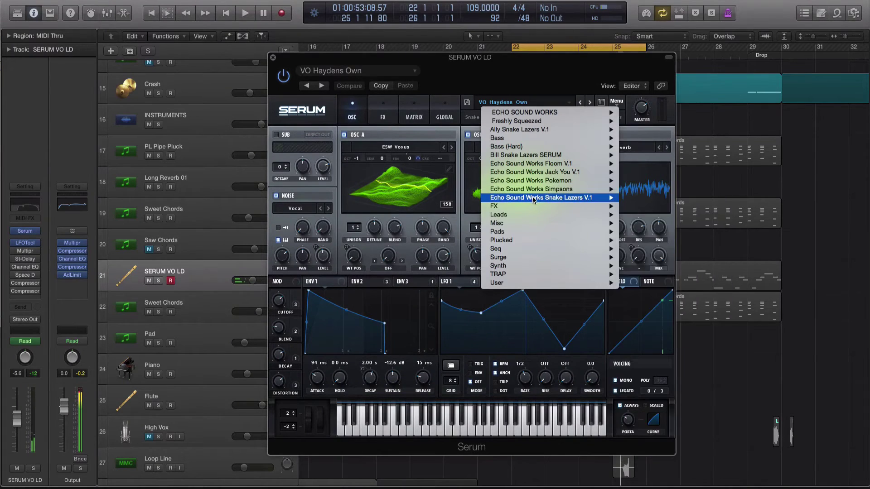
mouse_move(543, 197)
scroll(664, 356, down, 10)
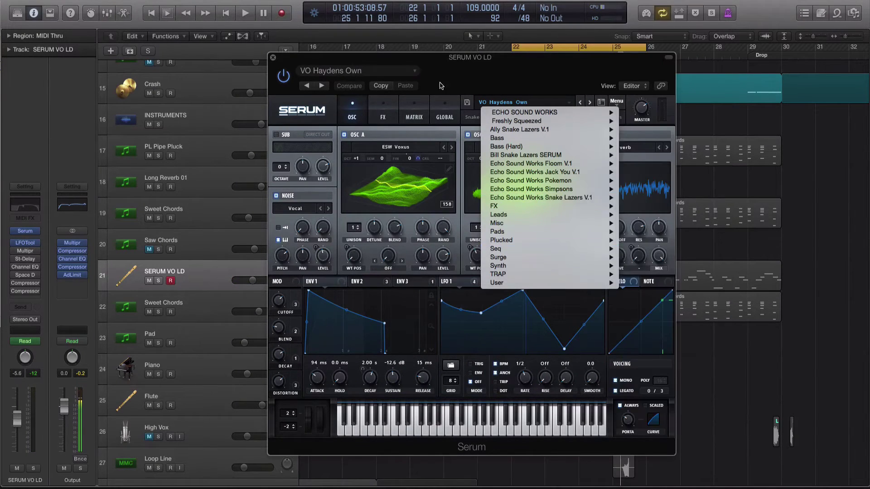
click(438, 83)
click(485, 105)
mouse_move(550, 197)
scroll(675, 386, down, 10)
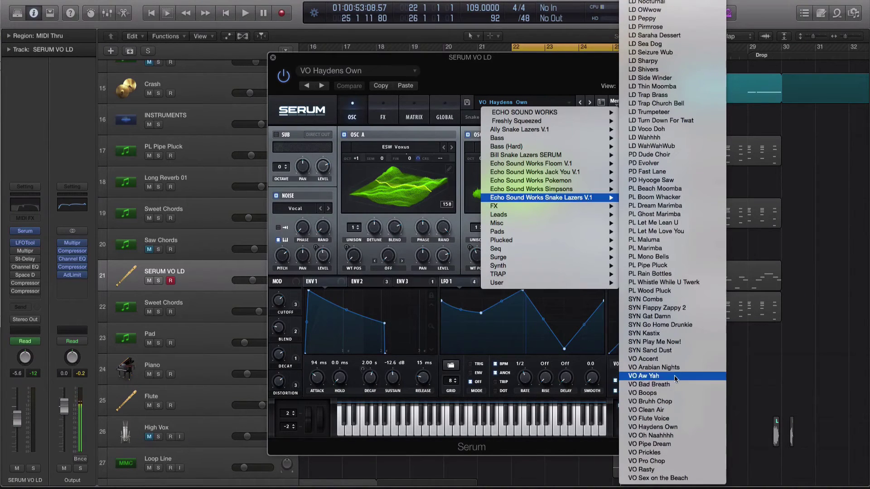
click(670, 359)
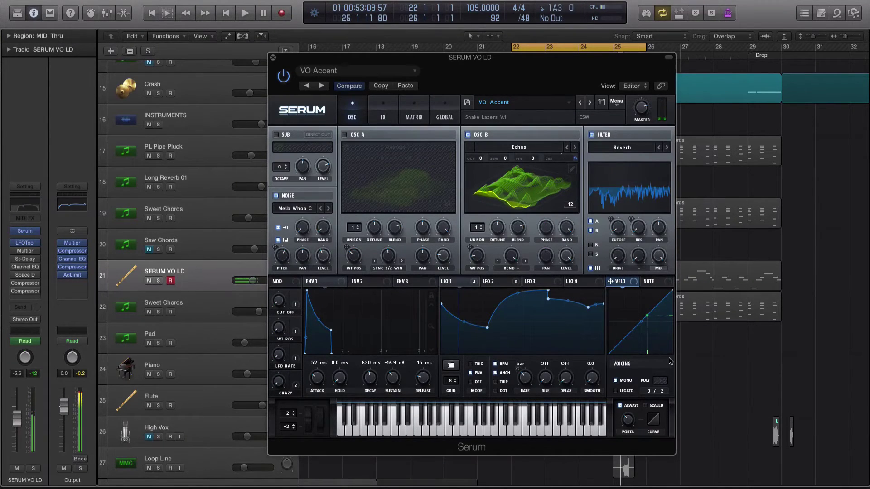
Audition the VO Arabian Nights and VO Aw Yah presets, then return Serum to VO Haydens Own
click(589, 104)
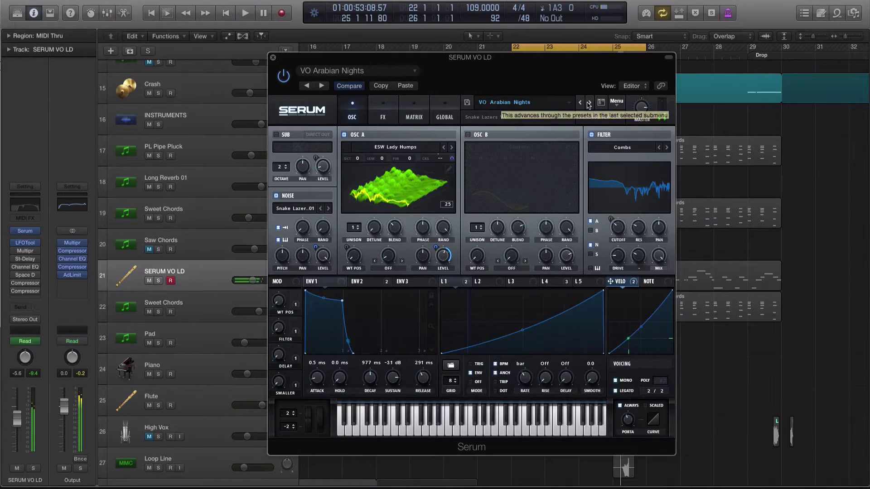
click(589, 103)
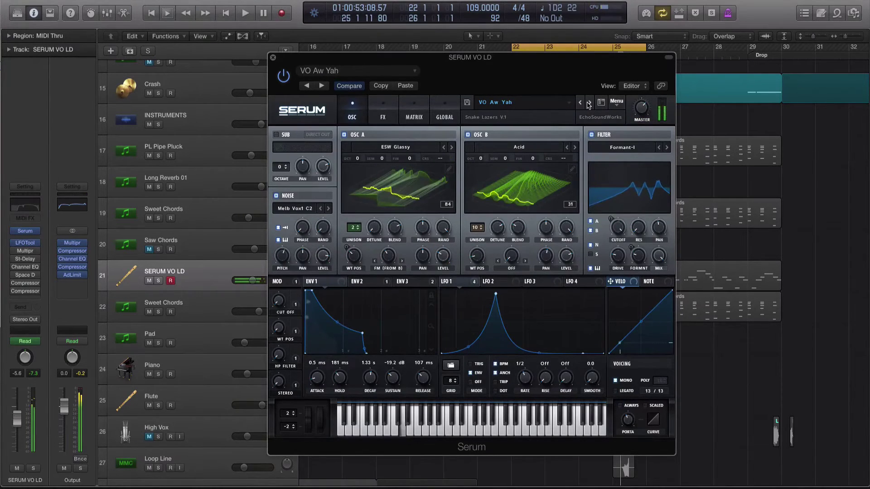
click(588, 104)
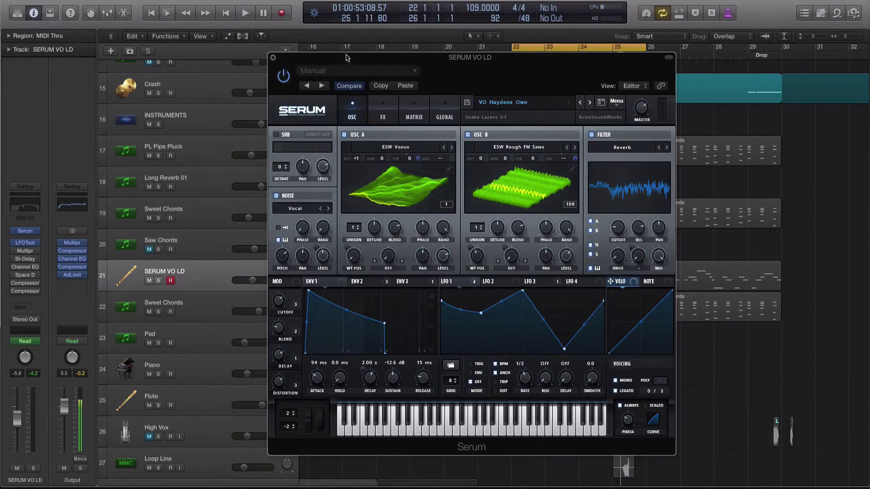
Clear the Serum window away and record a lead part on SERUM VO LD track 21 from bar 22 to bar 26
drag(347, 55, 722, 86)
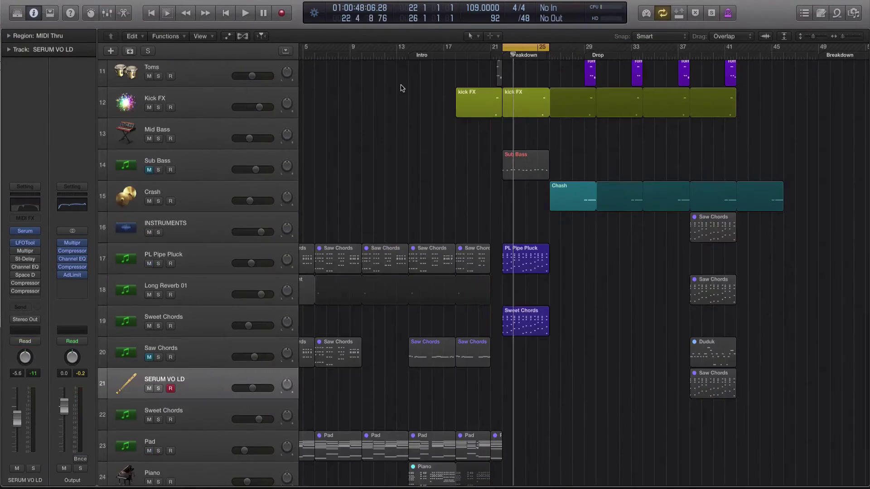
key(space)
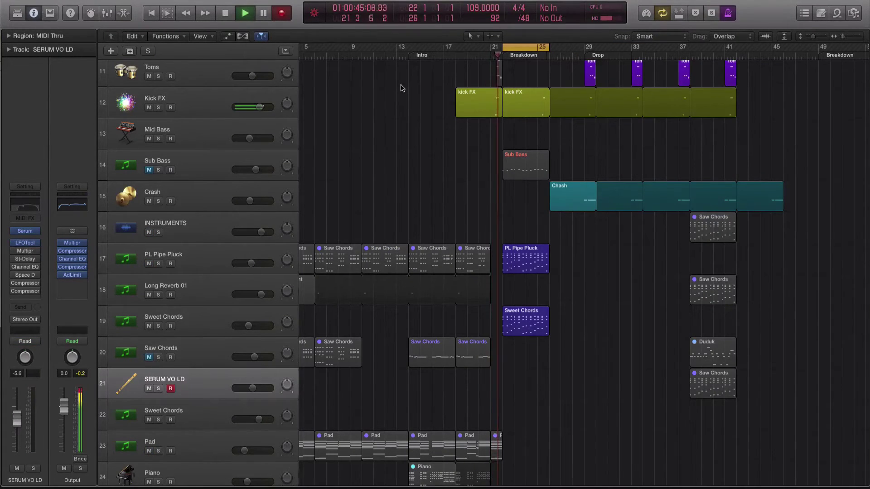
key(r)
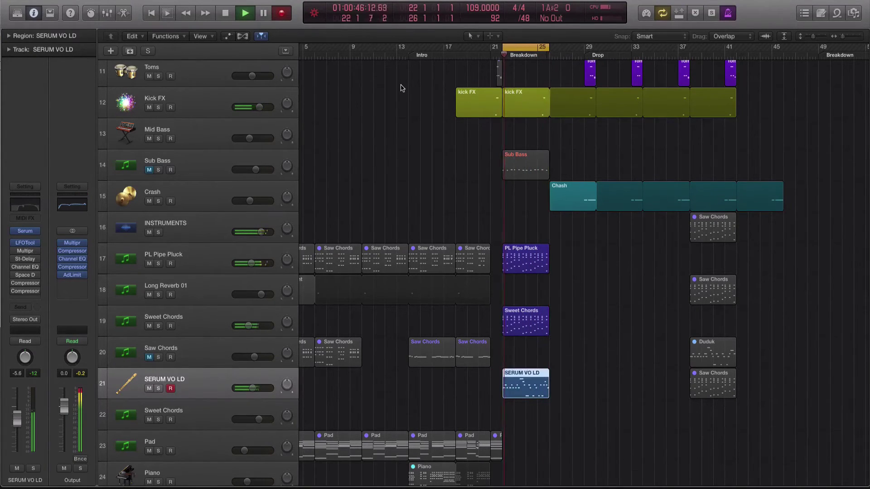
Examine the recorded SERUM VO LD notes in the Piano Roll during playback, bring up the mixer, and stop playback
key(p)
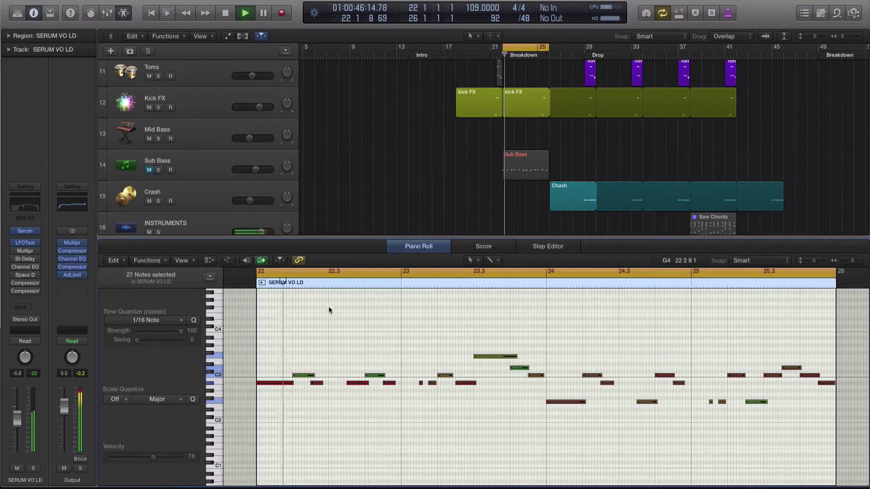
key(super+Down)
key(super+Down)
key(super+Down)
key(super+Right)
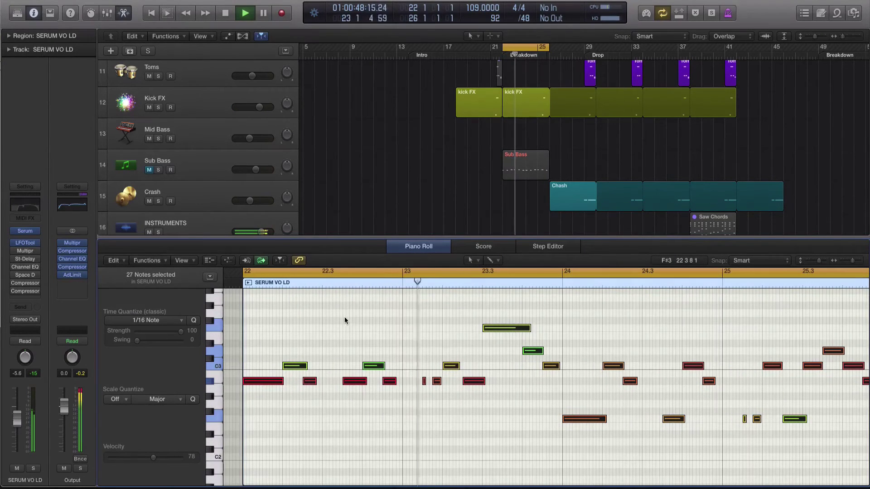
key(super+Right)
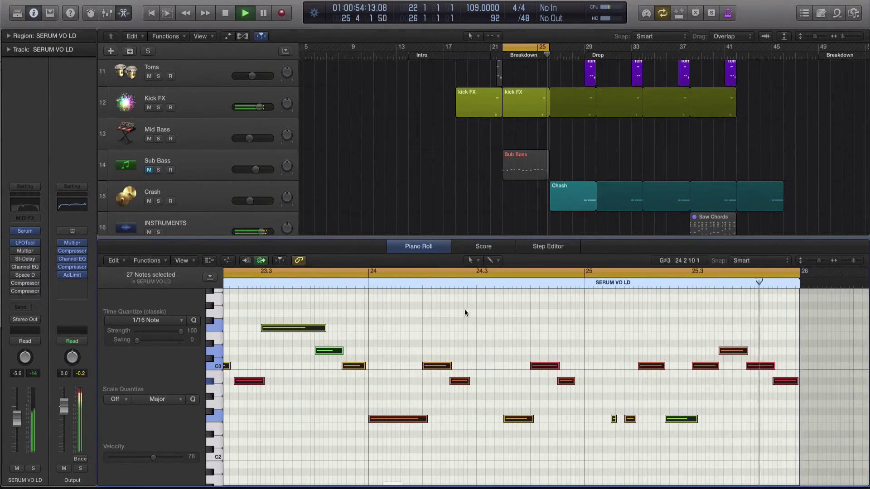
key(x)
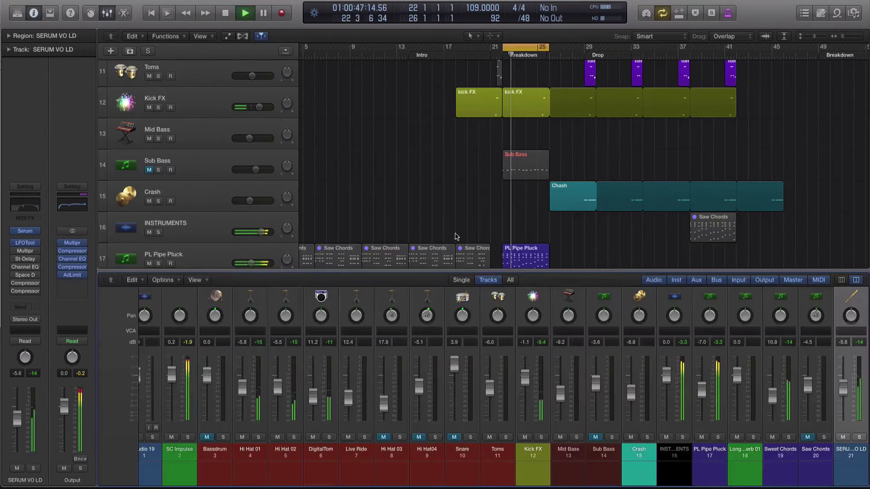
key(space)
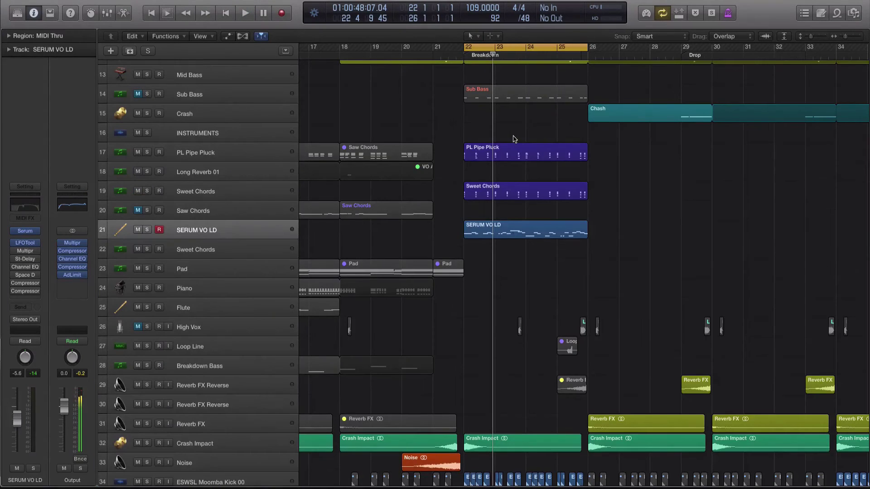
Select the PL Pipe Pluck, Sweet Chords and SERUM VO LD breakdown regions, and narrow the selection to the two chord regions
scroll(502, 154, up, 1)
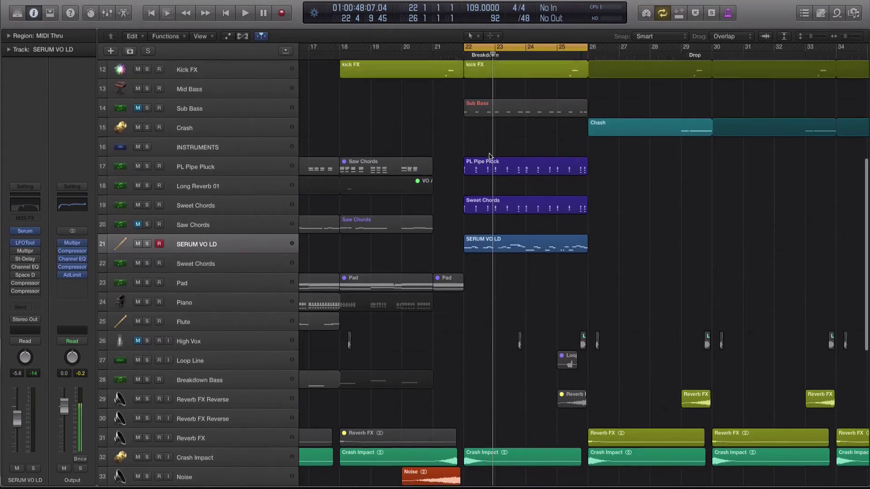
key(super+Down)
drag(489, 136, 521, 225)
key(super+Up)
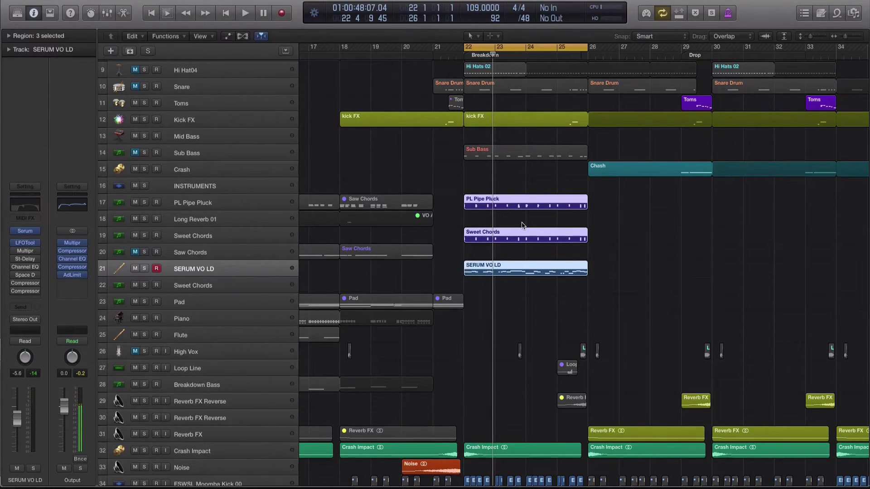
drag(498, 191, 502, 239)
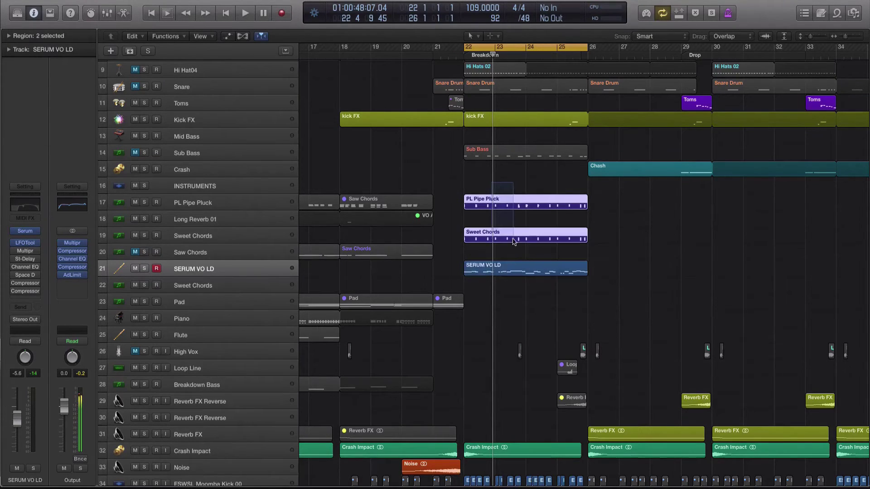
key(super+Down)
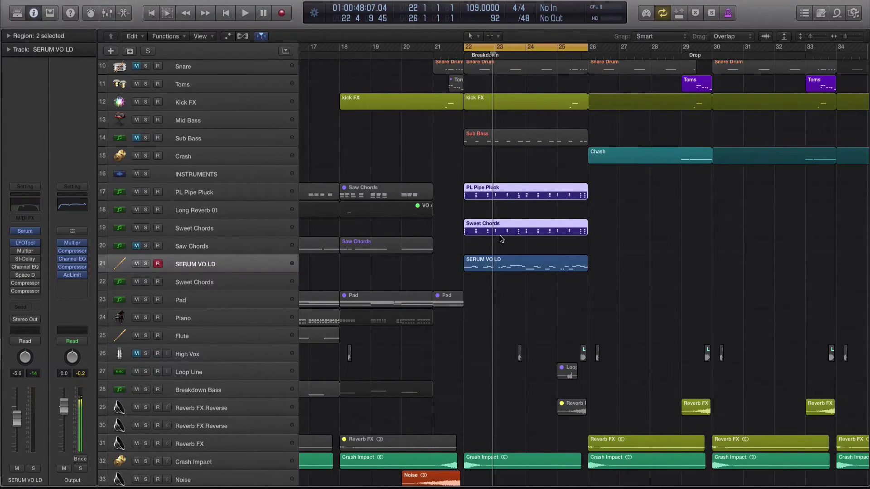
Select the SERUM VO LD breakdown region and its track, number 21
click(471, 271)
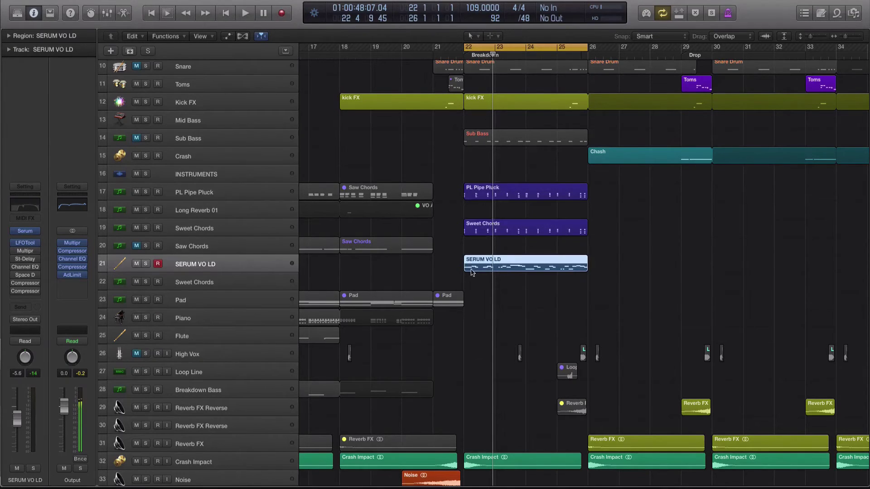
click(233, 246)
click(235, 263)
scroll(308, 255, down, 1)
key(super+Down)
key(super+Down)
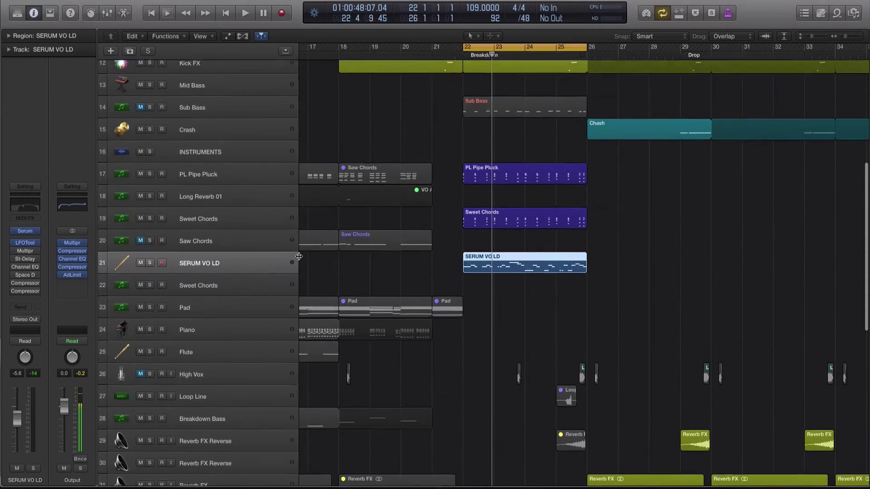
Select Sub Bass track 14 and unmute it
scroll(413, 231, up, 5)
scroll(412, 231, up, 3)
click(221, 250)
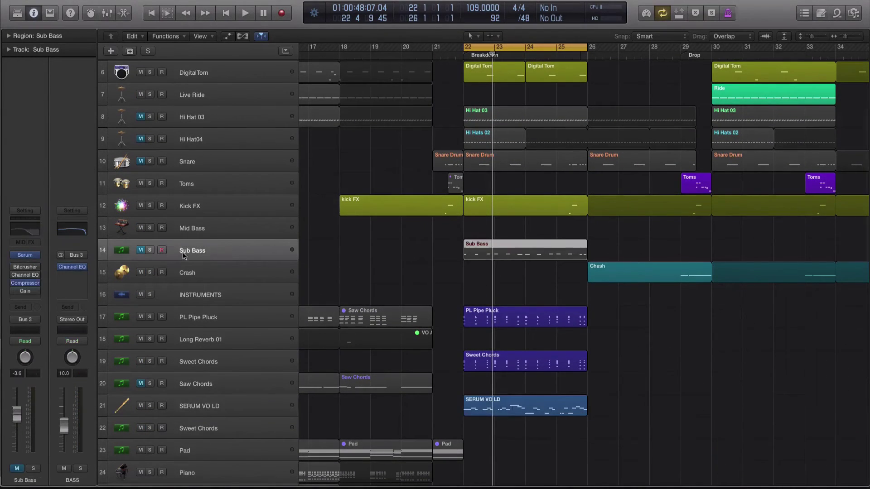
click(140, 250)
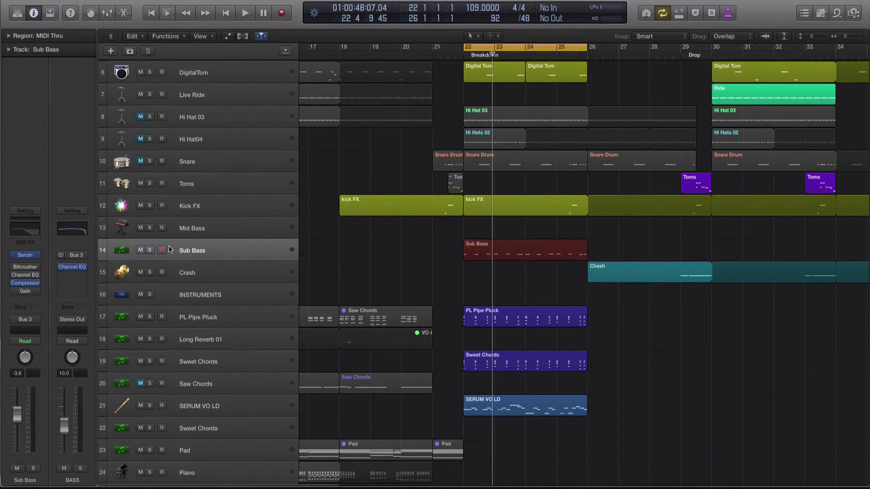
Solo the Sub Bass region, play the start of the breakdown, stop playback, and turn solo off
click(200, 247)
key(ctrl+s)
key(space)
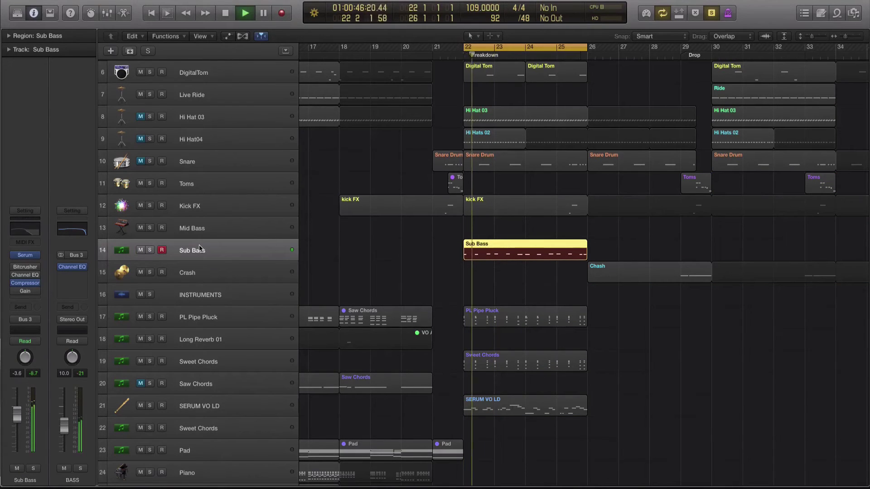
key(space)
key(ctrl+s)
Raise the volume of Sub Bass track 14 to -2.6 dB
key(super+Down)
key(super+Down)
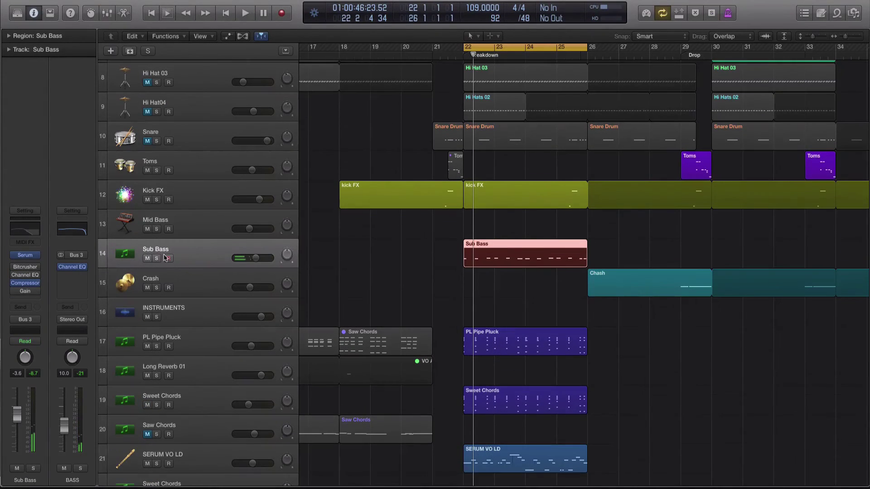
click(214, 231)
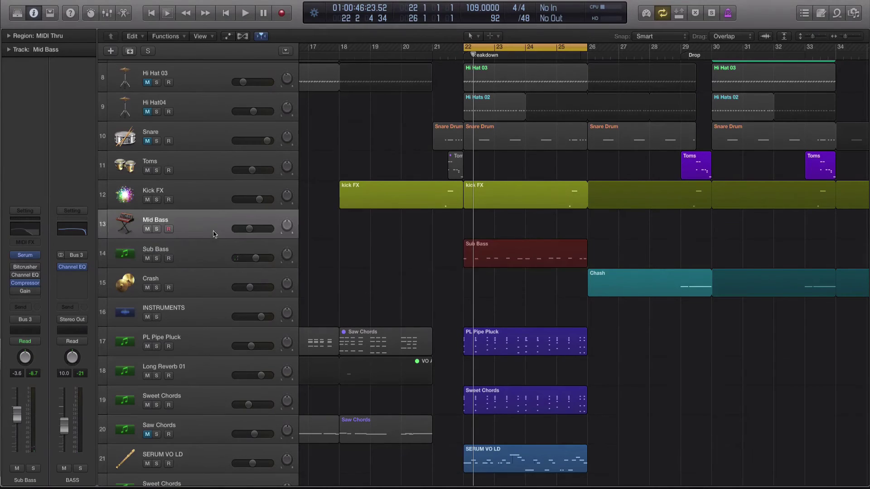
click(218, 250)
drag(256, 258, 257, 258)
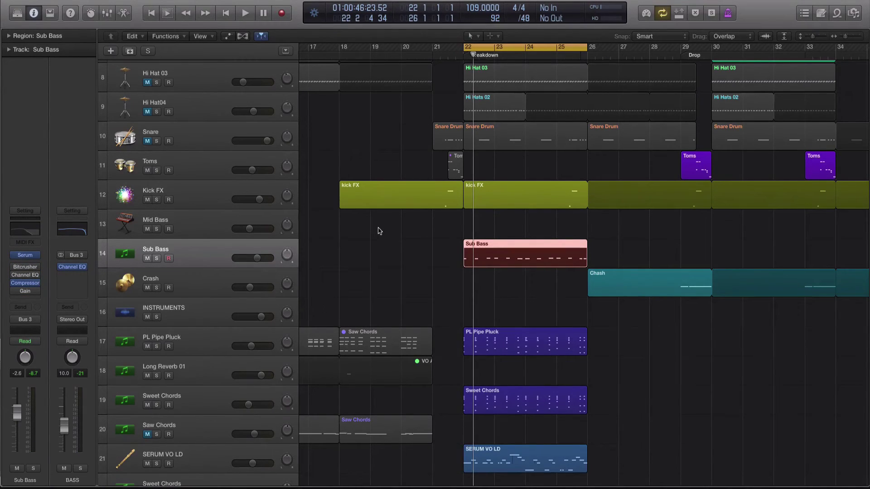
Select the ESWSL Moomba Kick 00 regions on track 34 across the breakdown to examine the kick pattern, and deselect them
scroll(380, 231, down, 15)
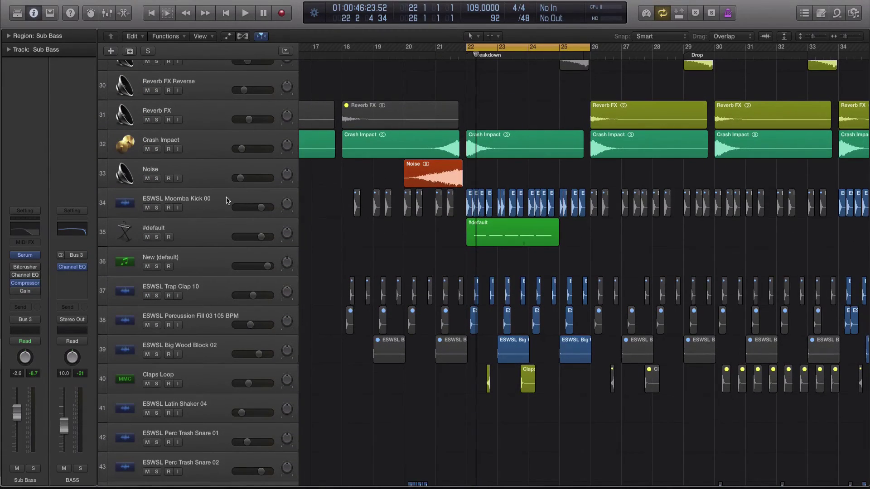
click(227, 201)
key(super+Right)
key(super+Right)
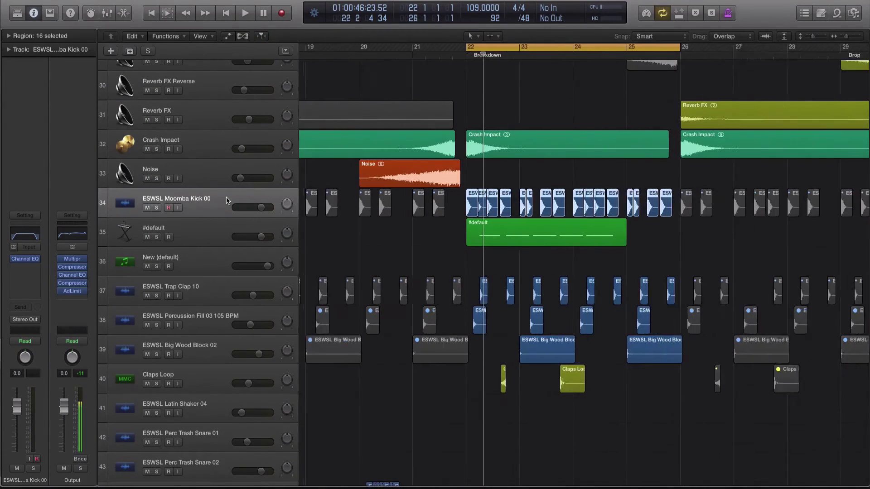
drag(458, 184, 710, 221)
drag(482, 172, 727, 199)
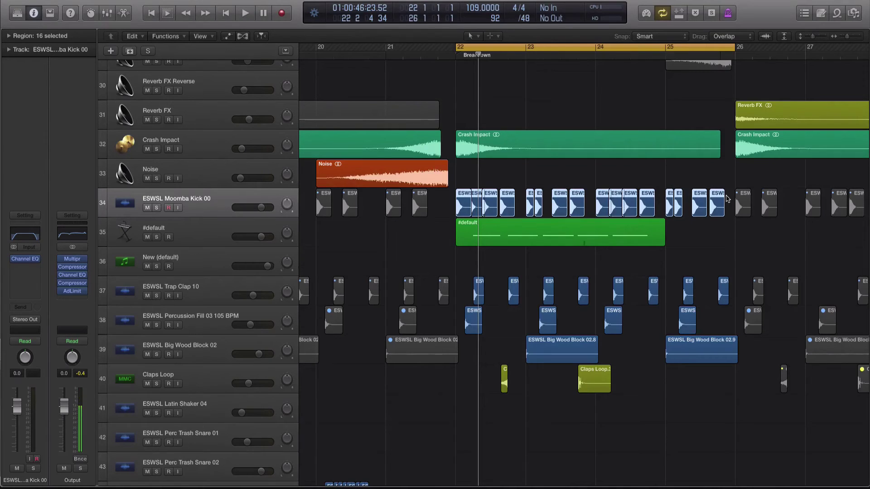
key(super+Left)
click(491, 171)
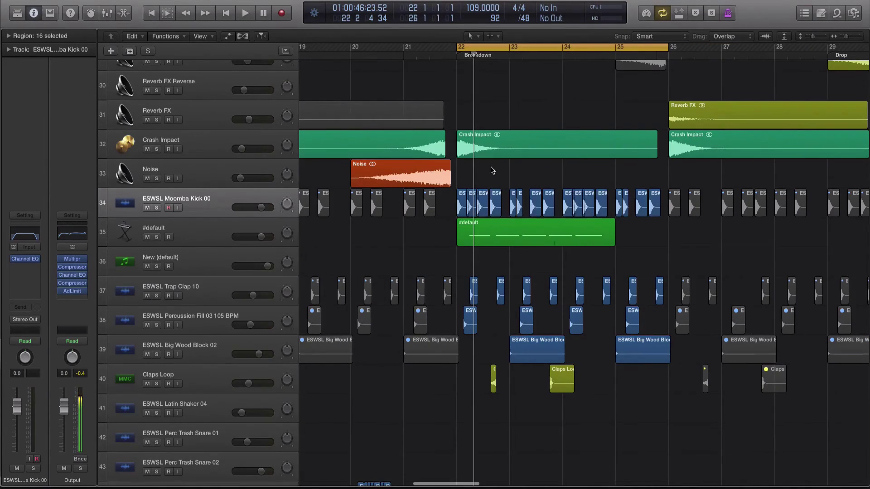
Select all drum and percussion regions on tracks 34 to 40 within the breakdown and review them against the other tracks
scroll(497, 174, down, 3)
scroll(497, 174, down, 3)
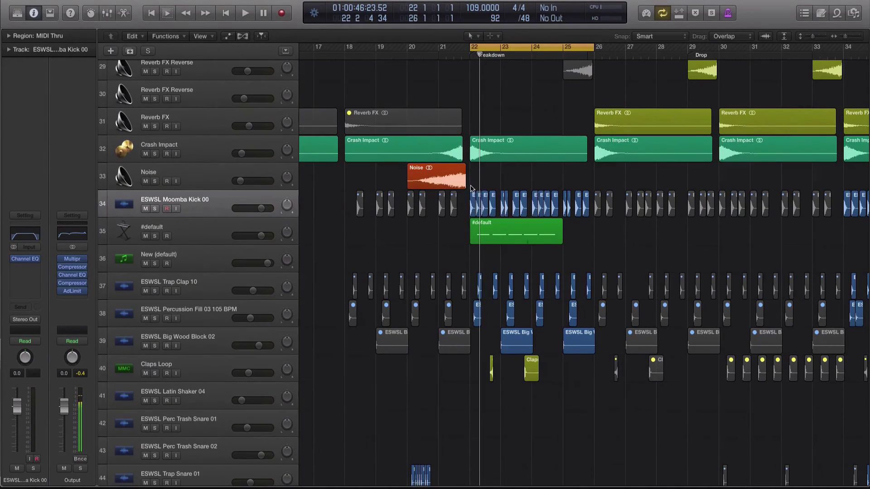
drag(473, 186, 586, 390)
scroll(583, 384, up, 5)
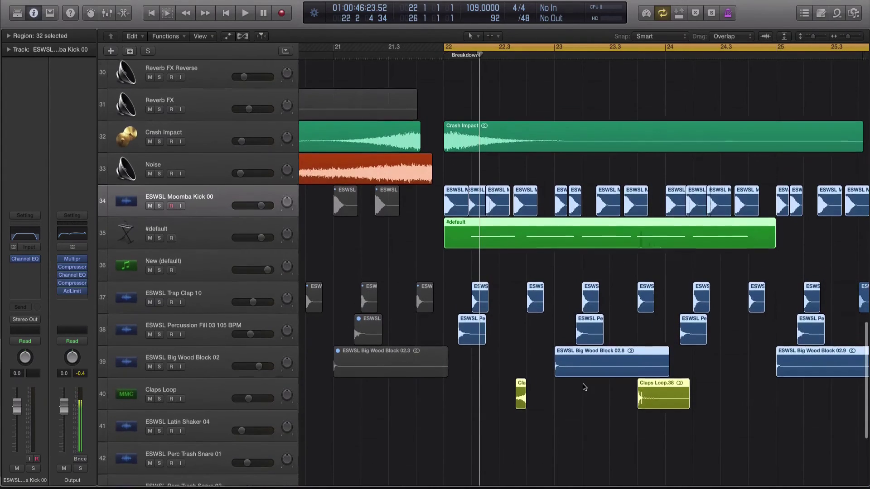
scroll(583, 386, up, 10)
scroll(584, 385, down, 3)
scroll(585, 387, down, 5)
scroll(584, 388, up, 10)
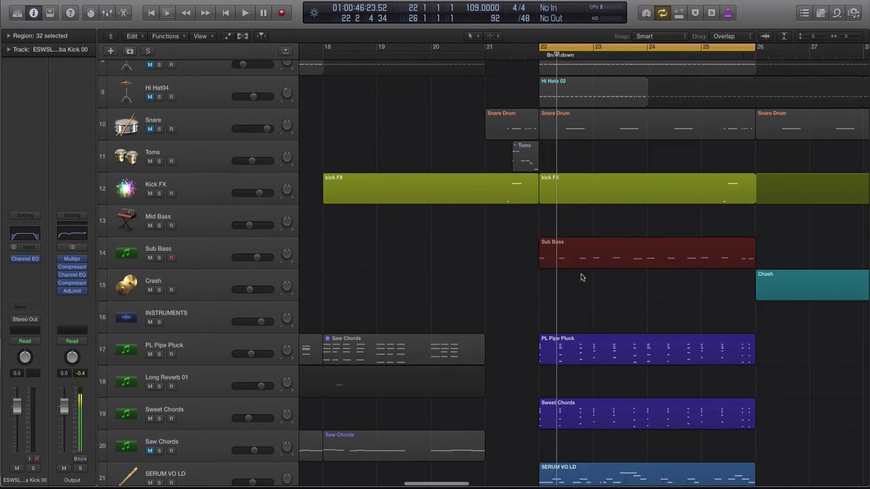
Audition the Sub Bass region in solo during the breakdown, turn solo off, and set the Sub Bass track volume to -1.0 dB
click(558, 247)
click(221, 246)
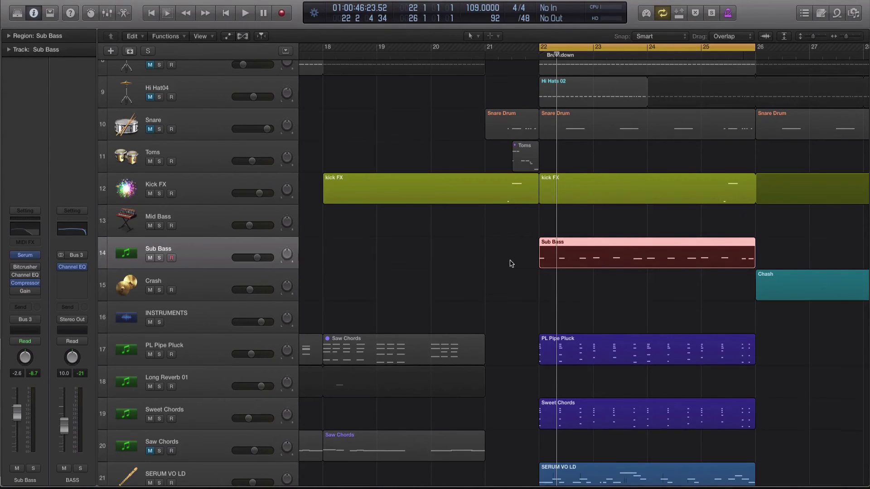
scroll(515, 269, down, 5)
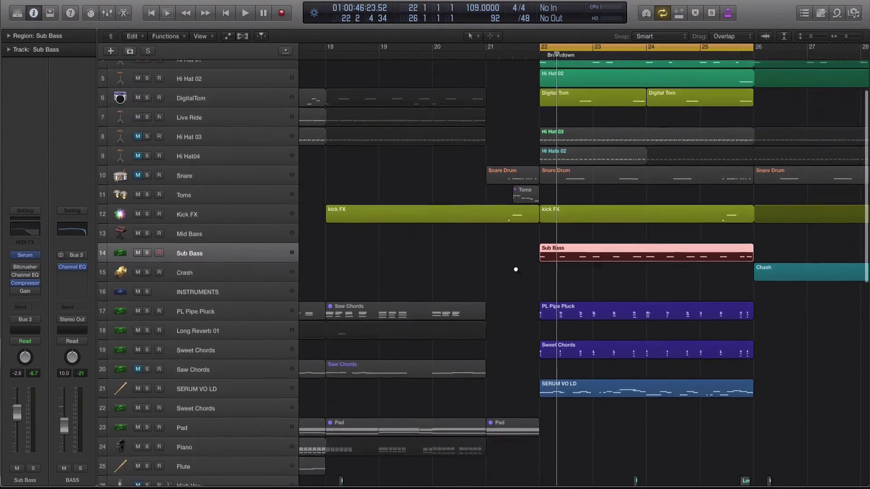
scroll(516, 270, up, 1)
click(515, 271)
click(559, 267)
key(ctrl+s)
key(space)
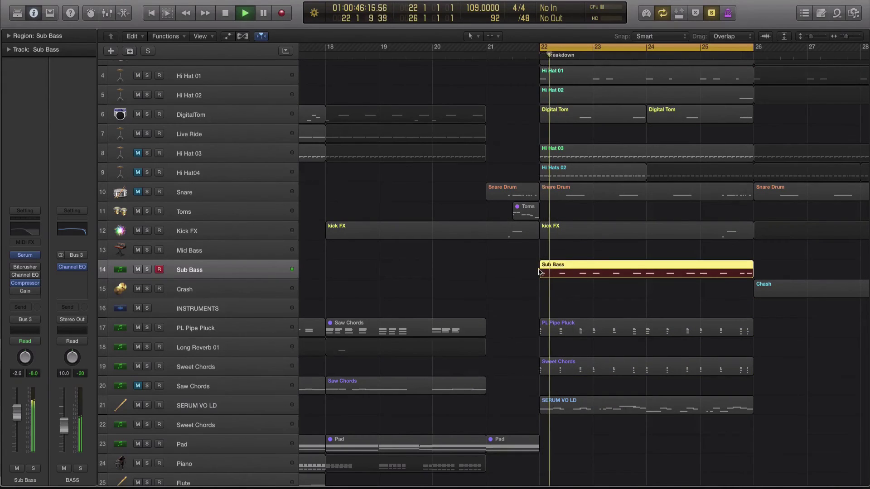
key(ctrl+s)
scroll(516, 276, up, 3)
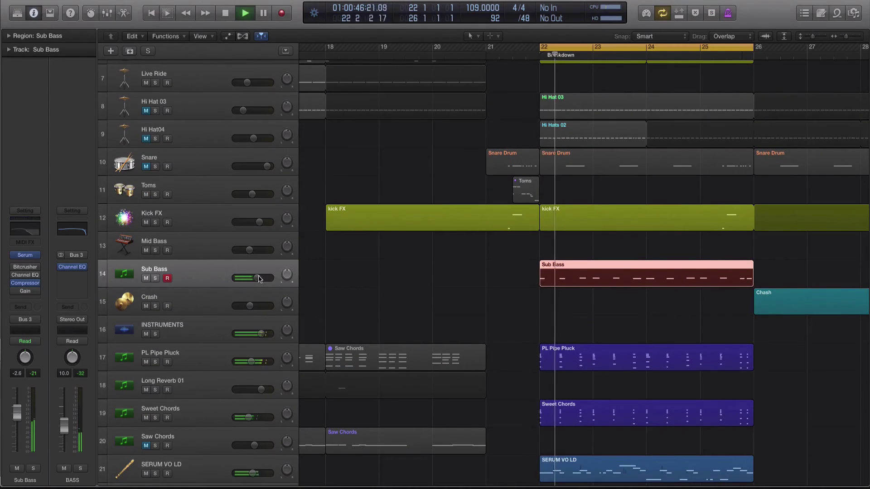
drag(268, 278, 262, 277)
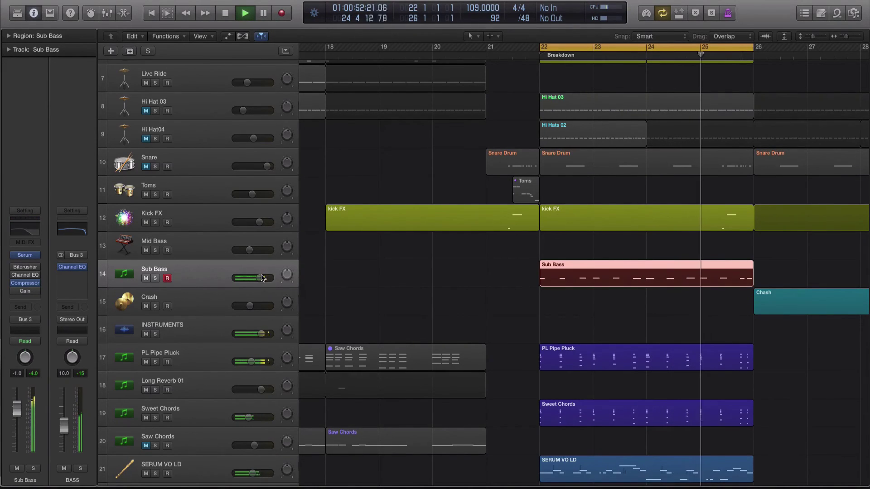
Open the Channel EQ on the SERUM VO LD track and recall its default setting
scroll(419, 274, down, 15)
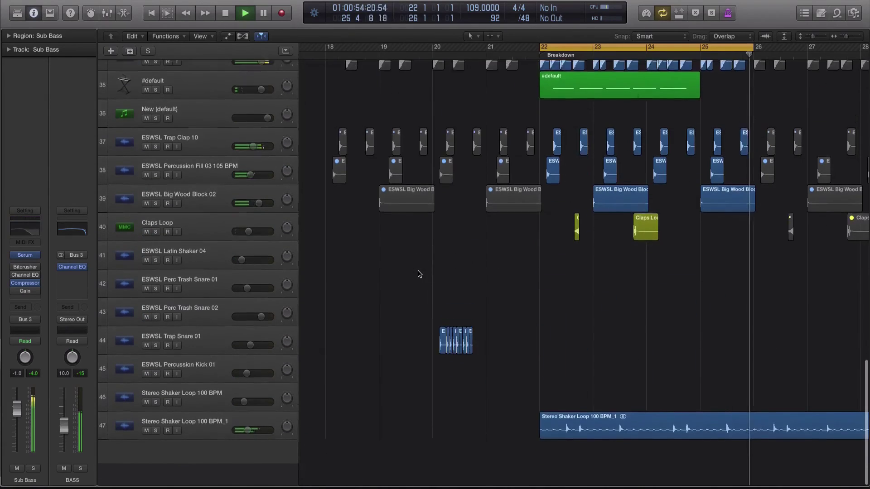
scroll(408, 270, up, 12)
click(209, 209)
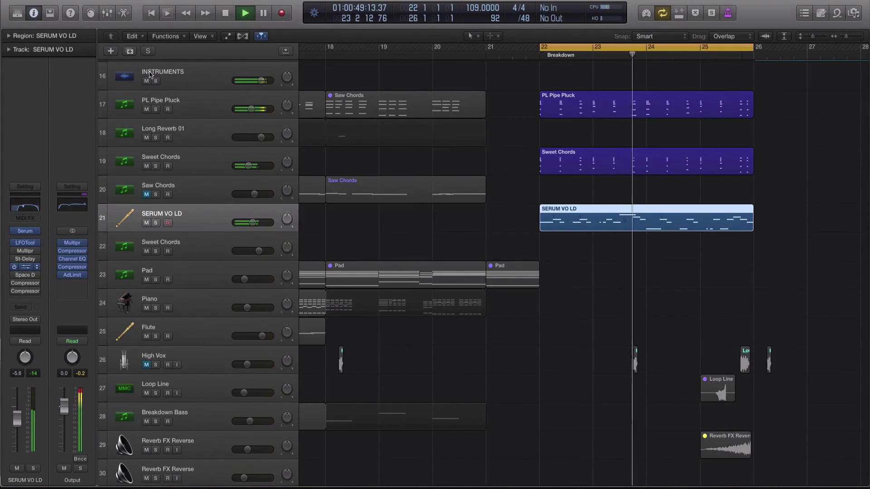
click(24, 268)
click(105, 32)
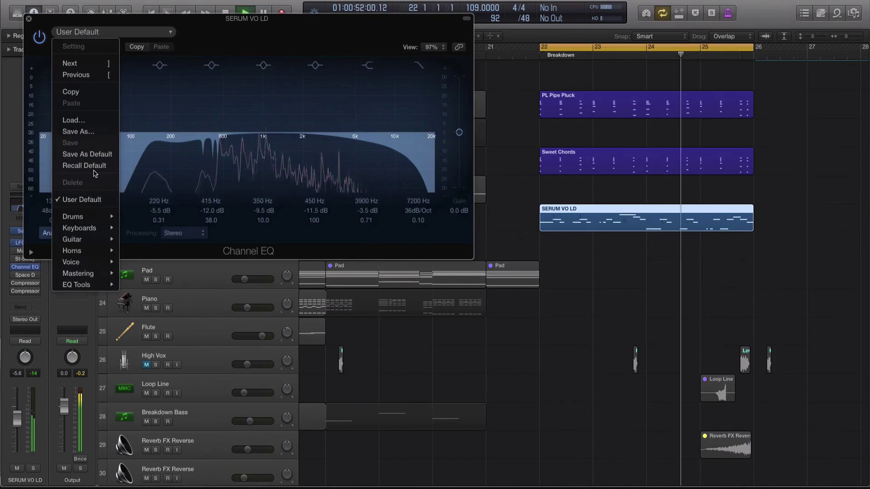
click(103, 156)
click(105, 32)
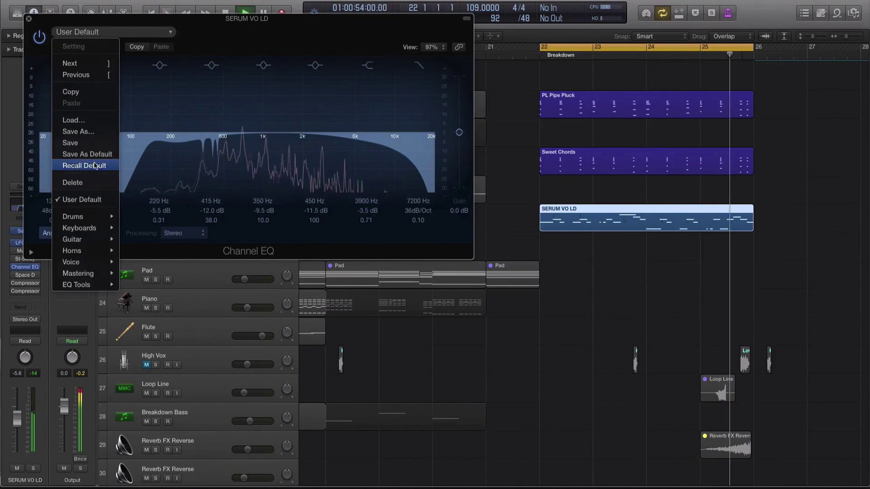
click(84, 165)
Enable a 24 dB/Oct low cut at 198 Hz, boost the upper-mid band 3.5 dB at 2700 Hz, and move the high shelf to 5600 Hz
click(57, 67)
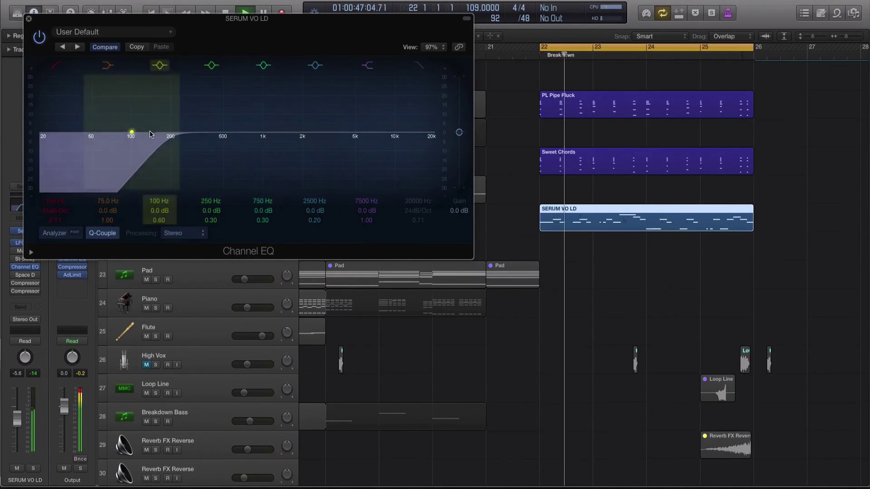
drag(398, 116, 365, 99)
drag(304, 123, 306, 106)
drag(365, 101, 362, 129)
drag(301, 97, 301, 117)
drag(401, 113, 402, 117)
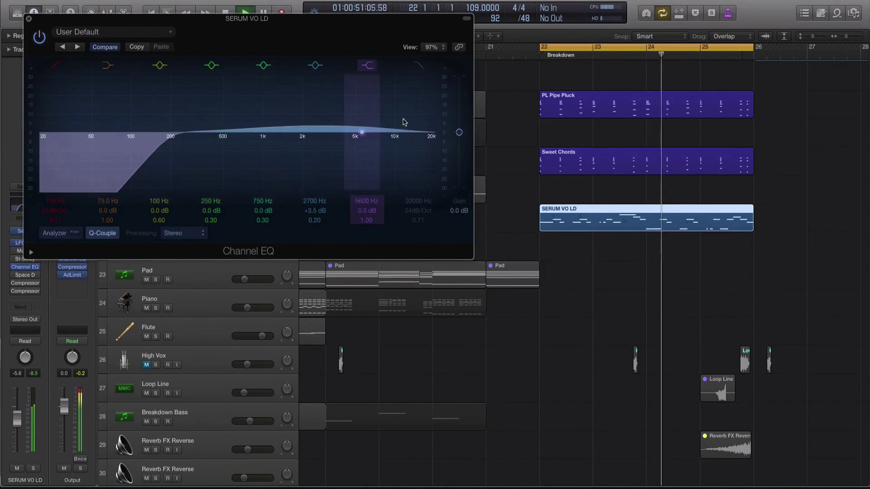
Set the 2700 Hz band's Q to 1.40 and the 5600 Hz high shelf to +3.0 dB with Q 0.89, and close the EQ
drag(315, 220, 315, 199)
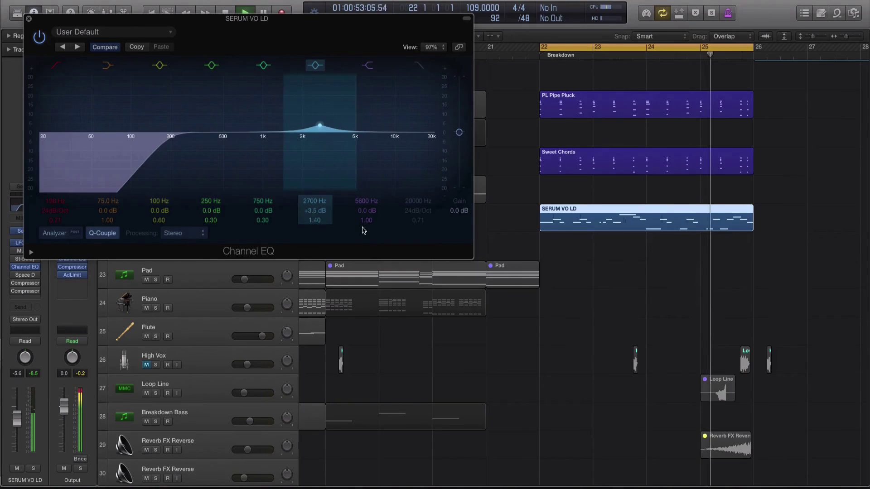
mouse_move(368, 211)
mouse_down()
mouse_move(367, 199)
mouse_move(366, 225)
mouse_up()
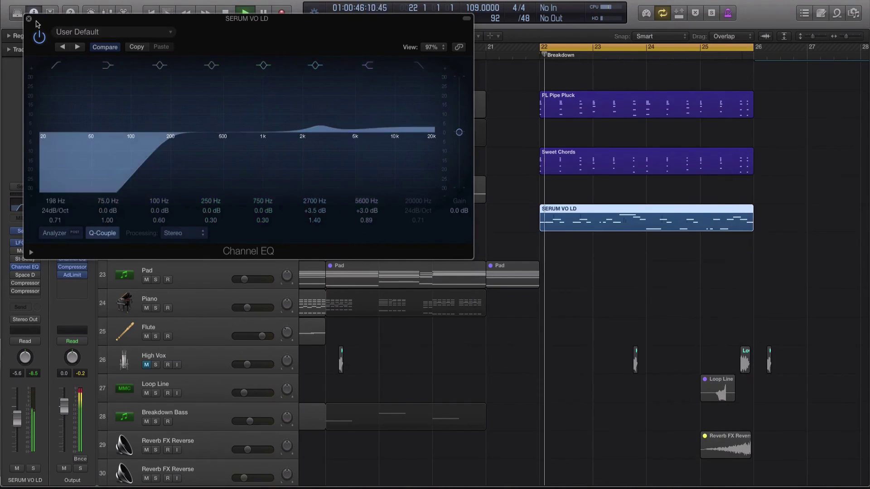
click(29, 19)
Raise the SERUM VO LD track volume to -4.5 dB while listening to the breakdown, and stop playback
drag(261, 223, 262, 224)
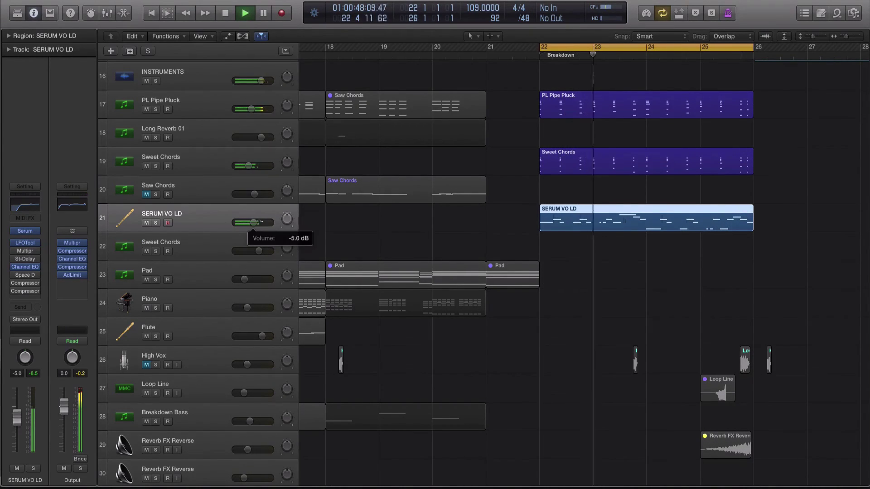
scroll(644, 200, down, 1)
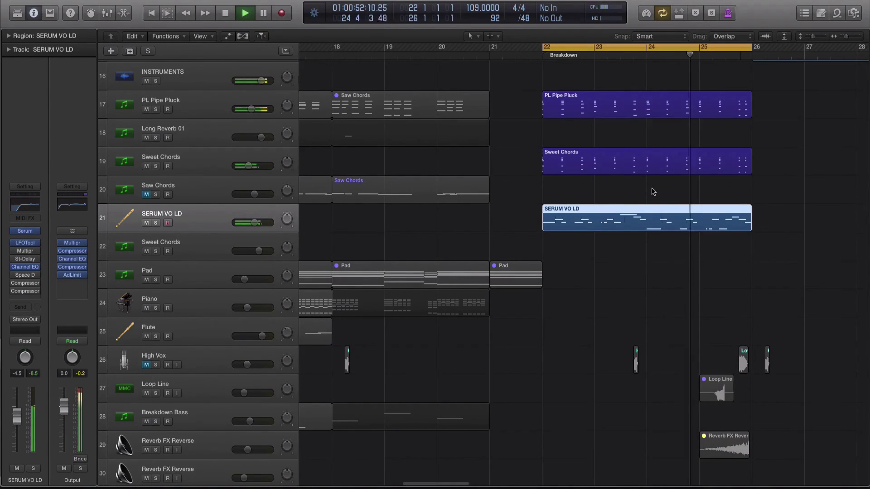
key(space)
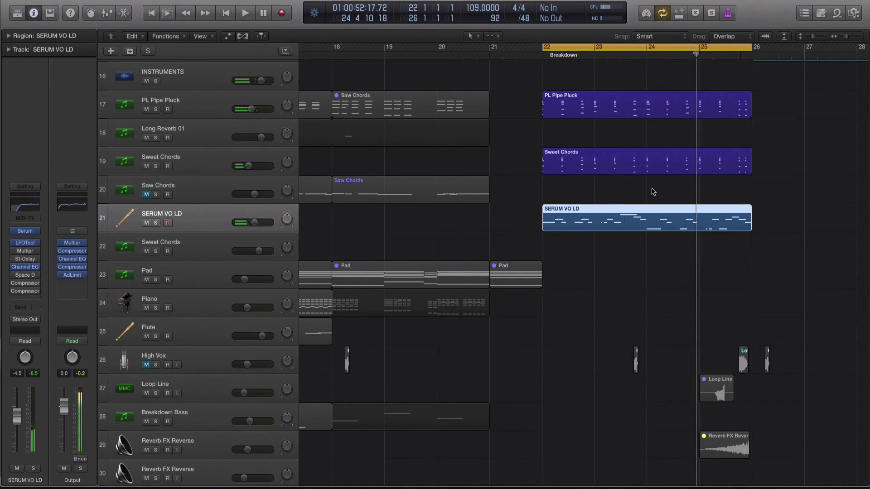